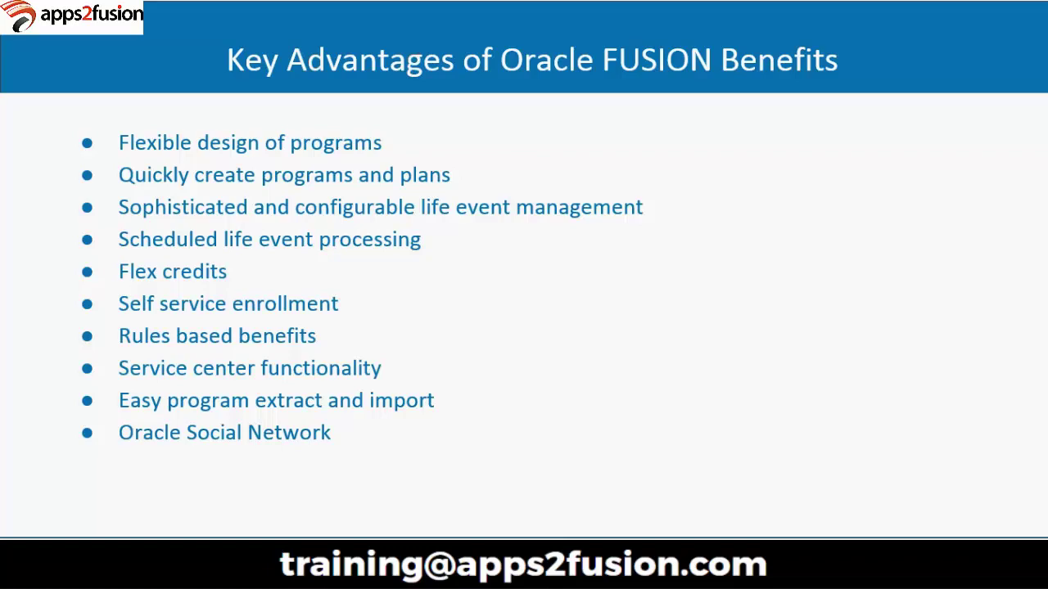
pyautogui.press('Escape')
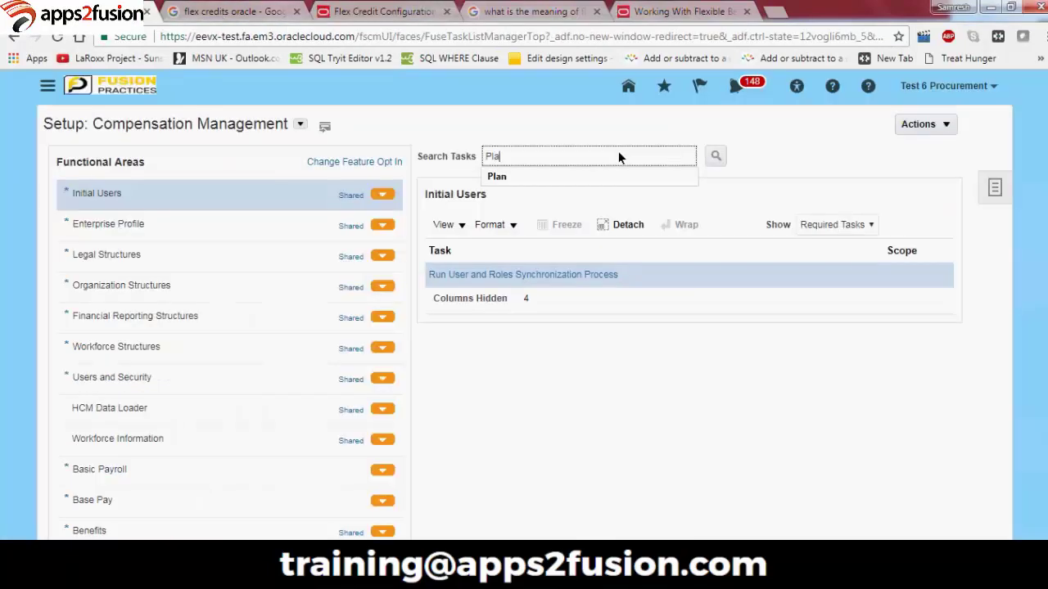
pyautogui.write('n')
pyautogui.press('Return')
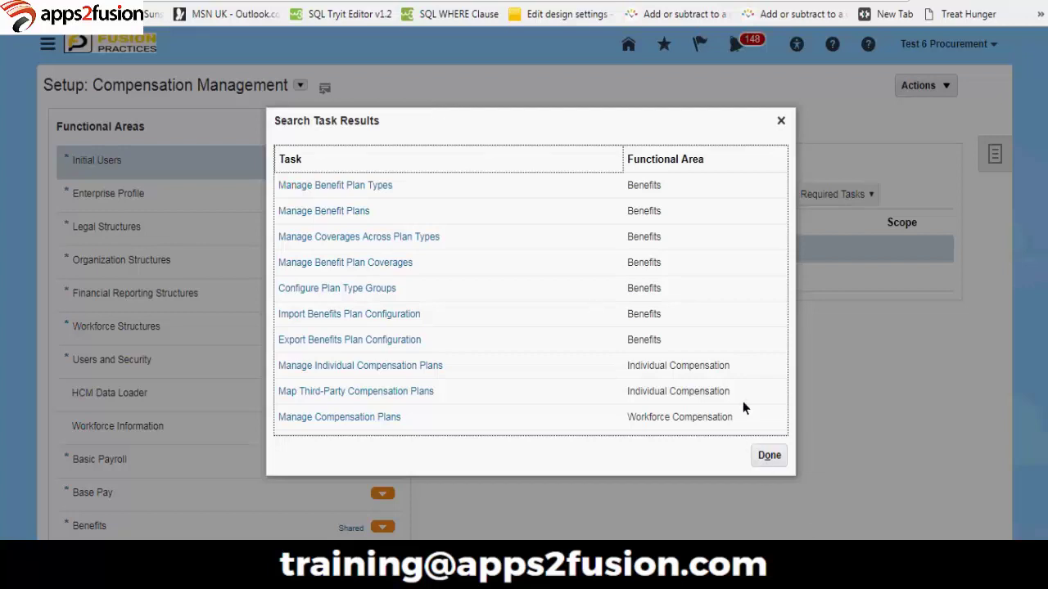
pyautogui.click(781, 121)
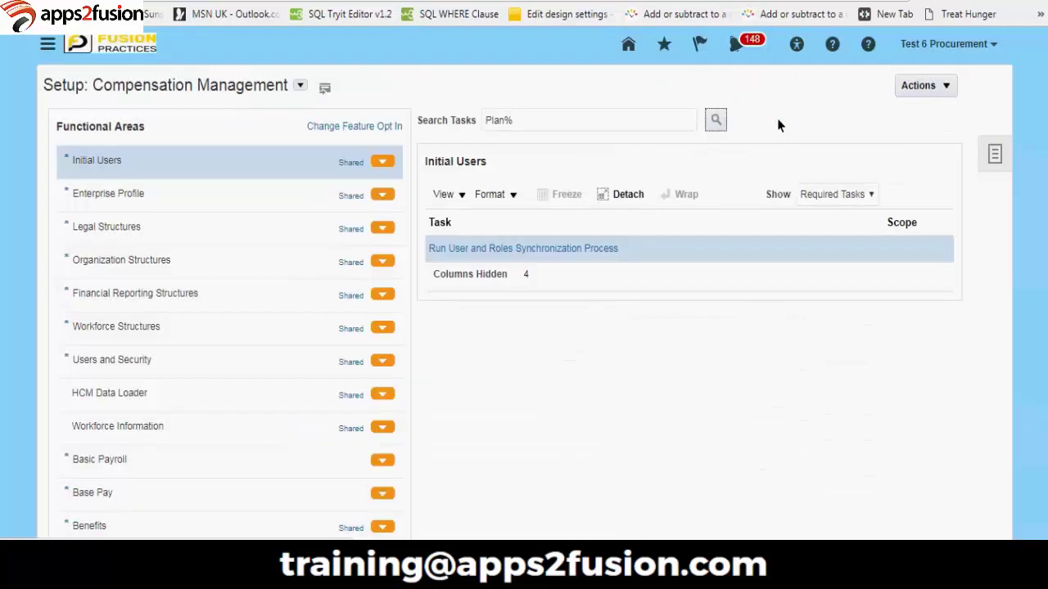
# Step: Return to Setup and Maintenance, search the Compensation Management tasks for "Plan%", and open Manage Benefit Plan Types
pyautogui.click(993, 42)
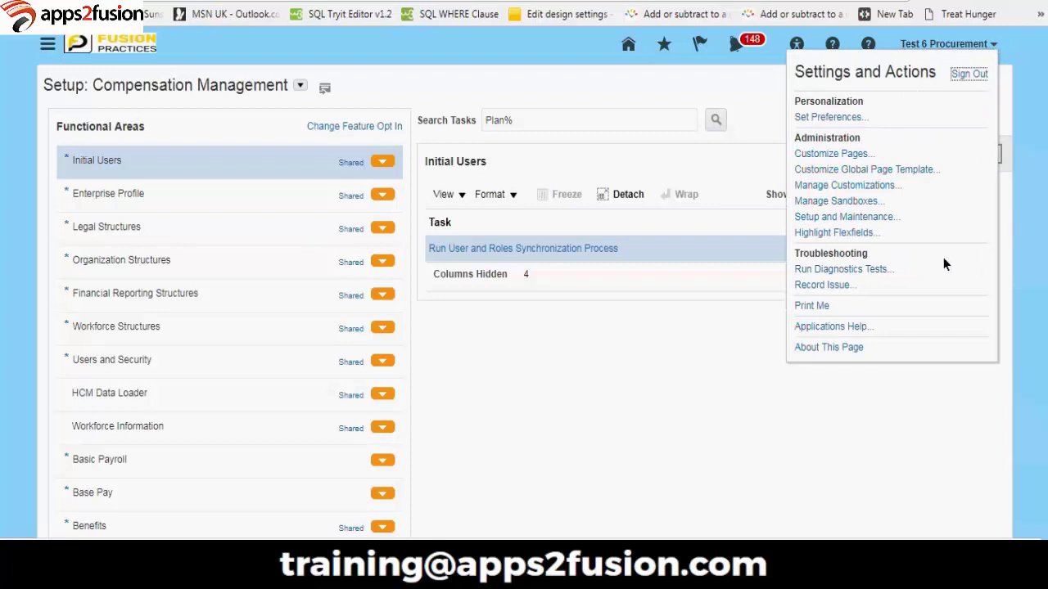
pyautogui.click(878, 216)
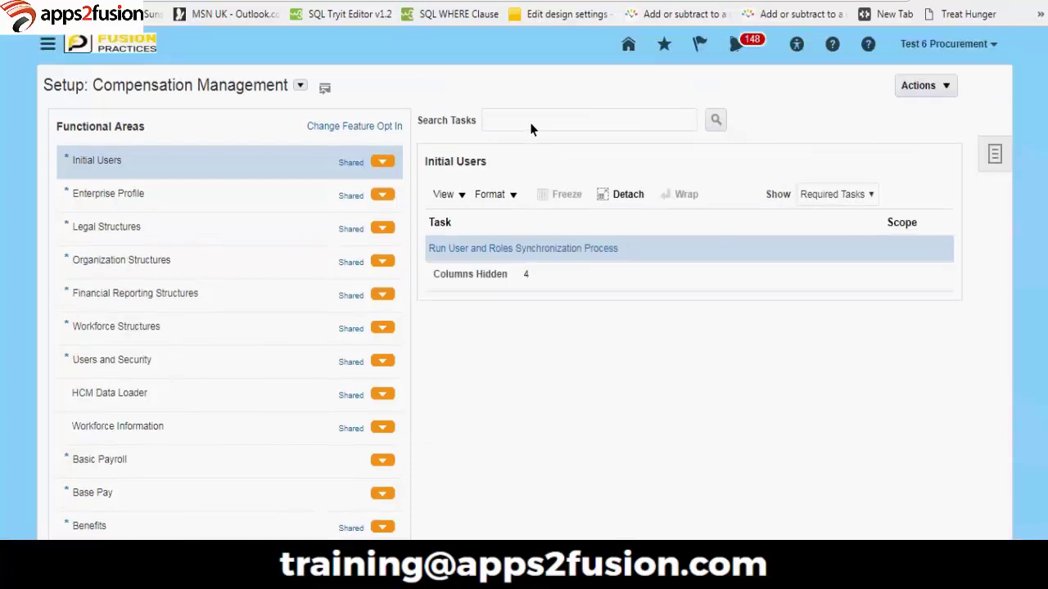
pyautogui.click(530, 122)
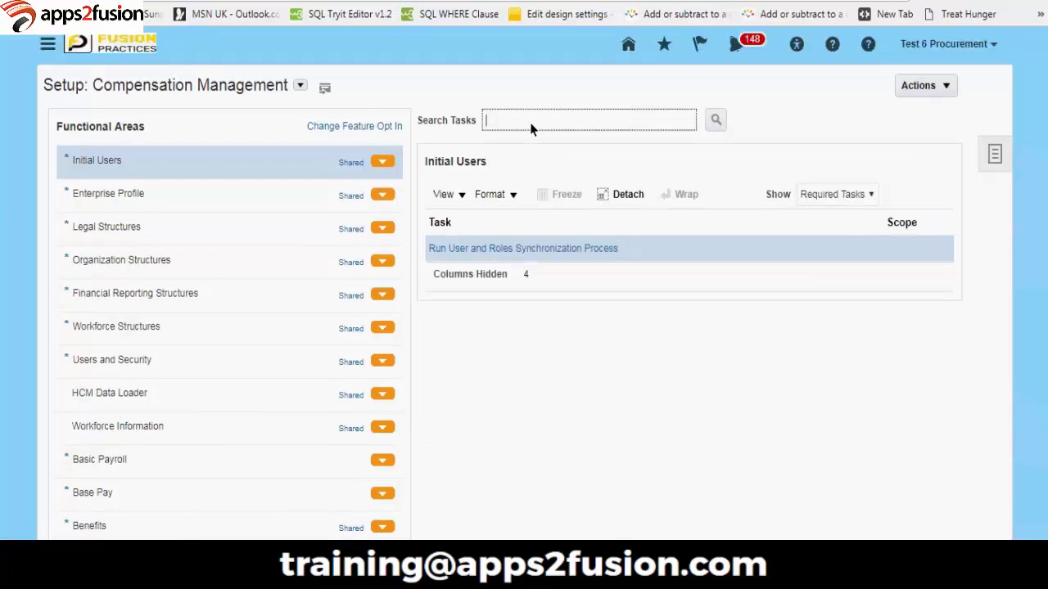
pyautogui.write('%')
pyautogui.press('BackSpace')
pyautogui.write('Plan%')
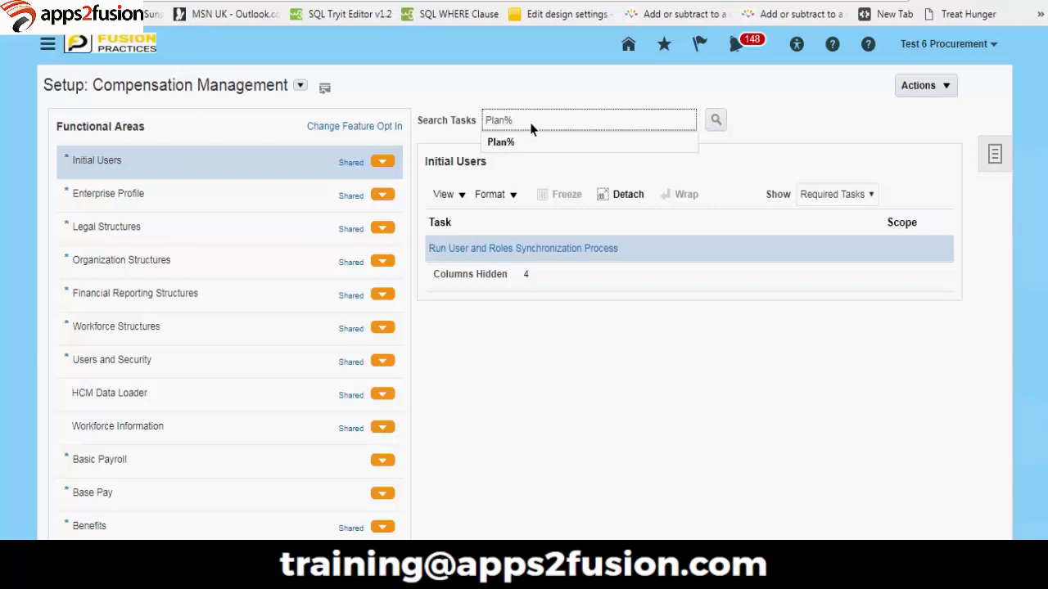
pyautogui.click(715, 121)
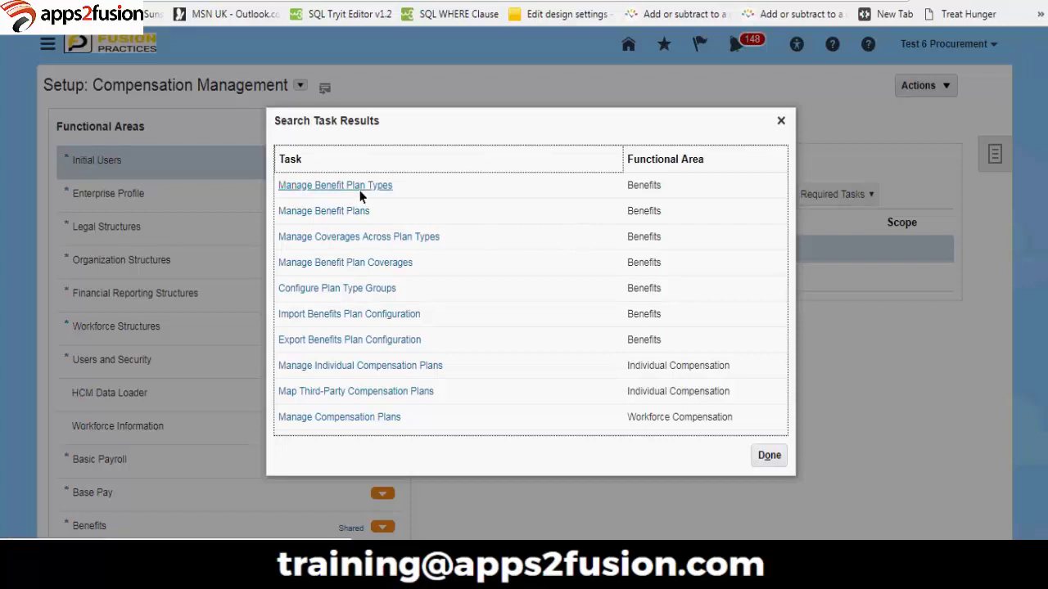
pyautogui.click(387, 187)
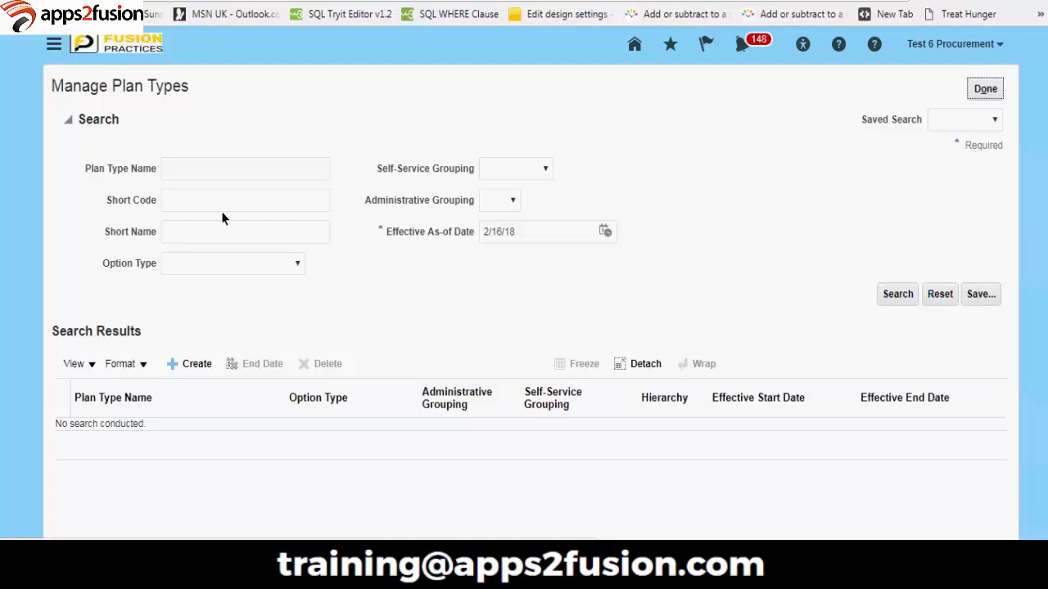
# Step: Fill the plan type search criteria with the name Test_Benefit_Plan_Medical and the self-service grouping Train Stop 1
pyautogui.click(194, 179)
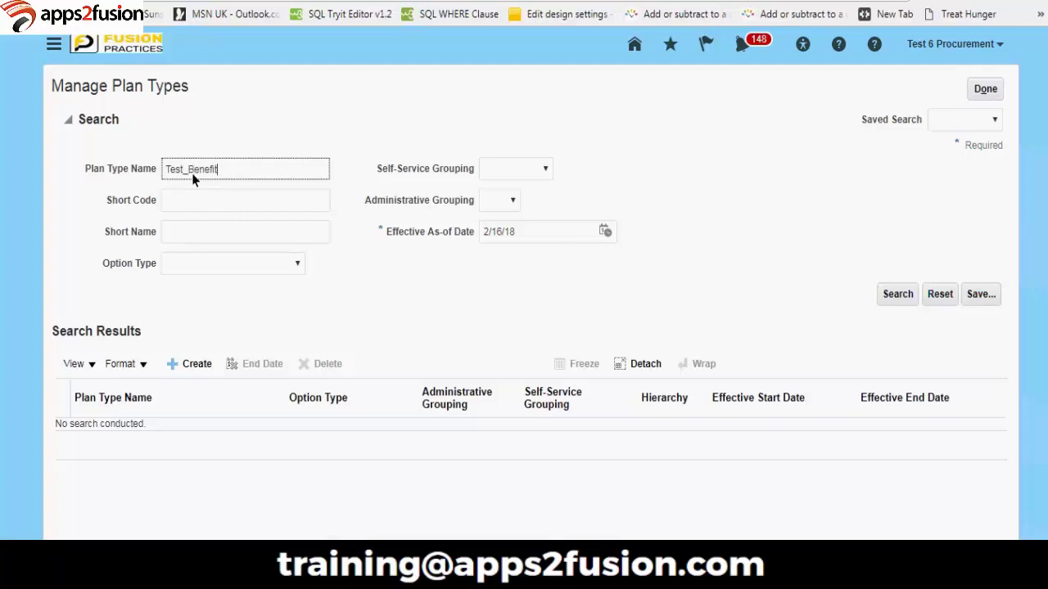
pyautogui.write('Test_Benefit_Plan_Medical')
pyautogui.press('Tab')
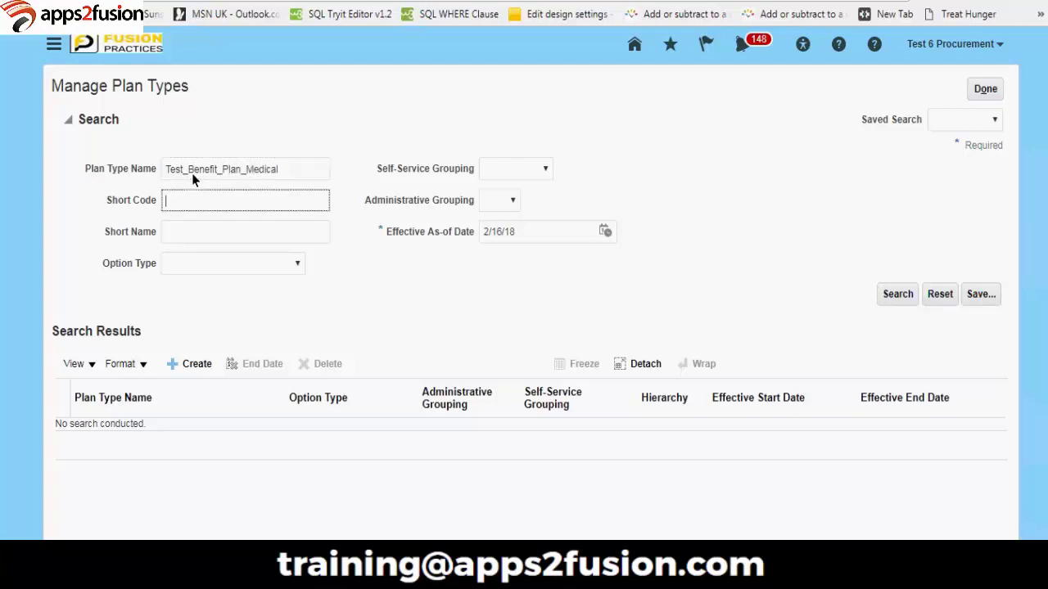
pyautogui.click(545, 172)
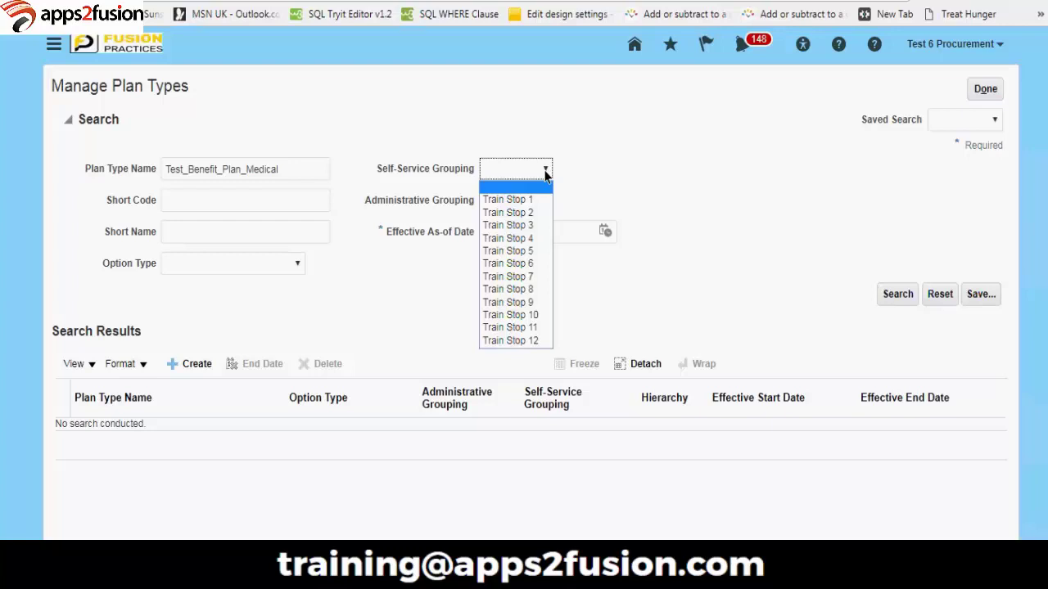
pyautogui.click(626, 187)
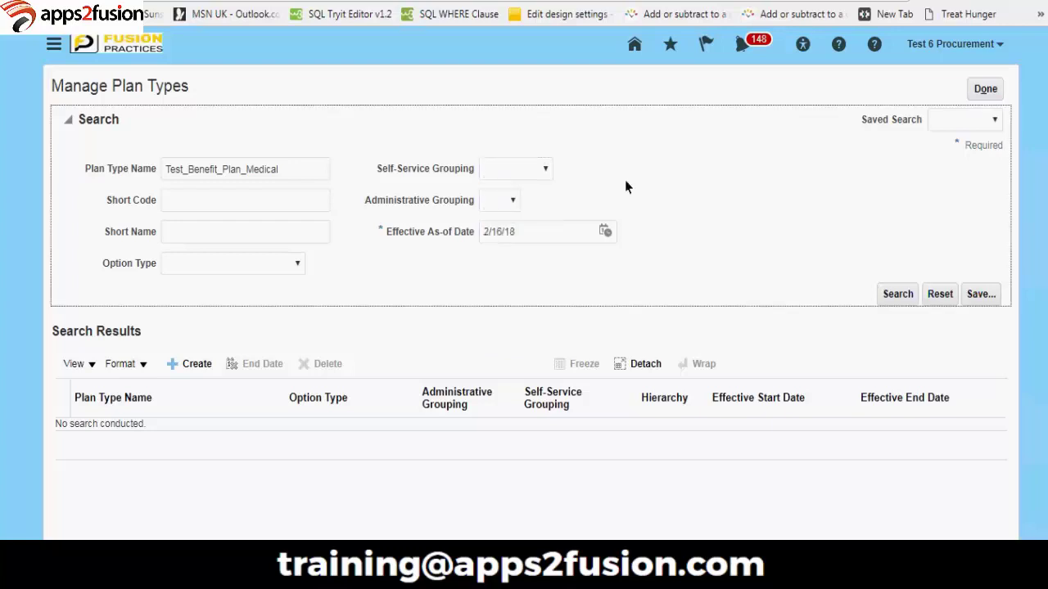
pyautogui.click(544, 170)
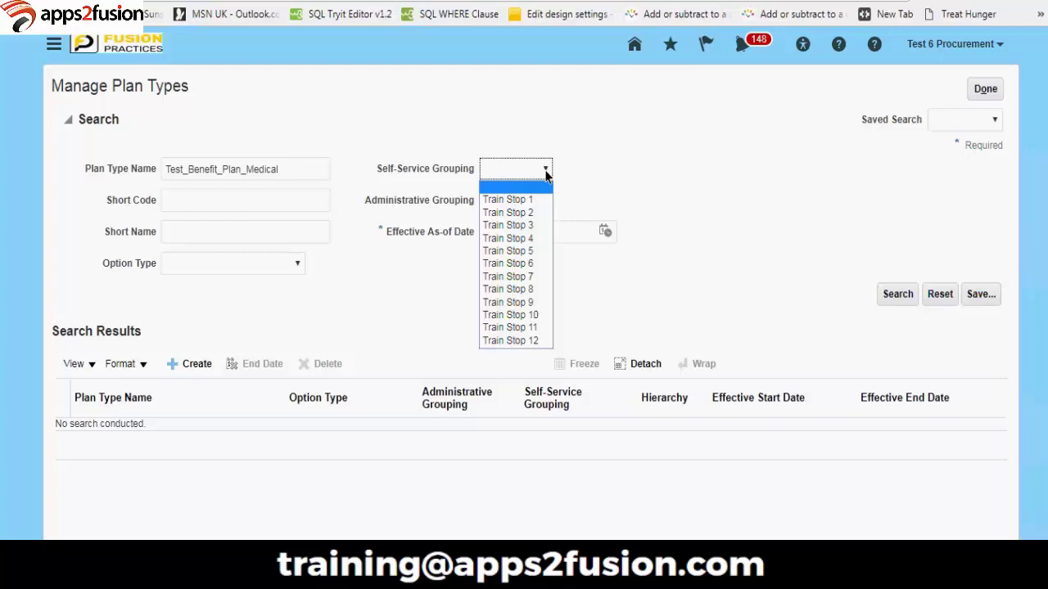
pyautogui.click(535, 200)
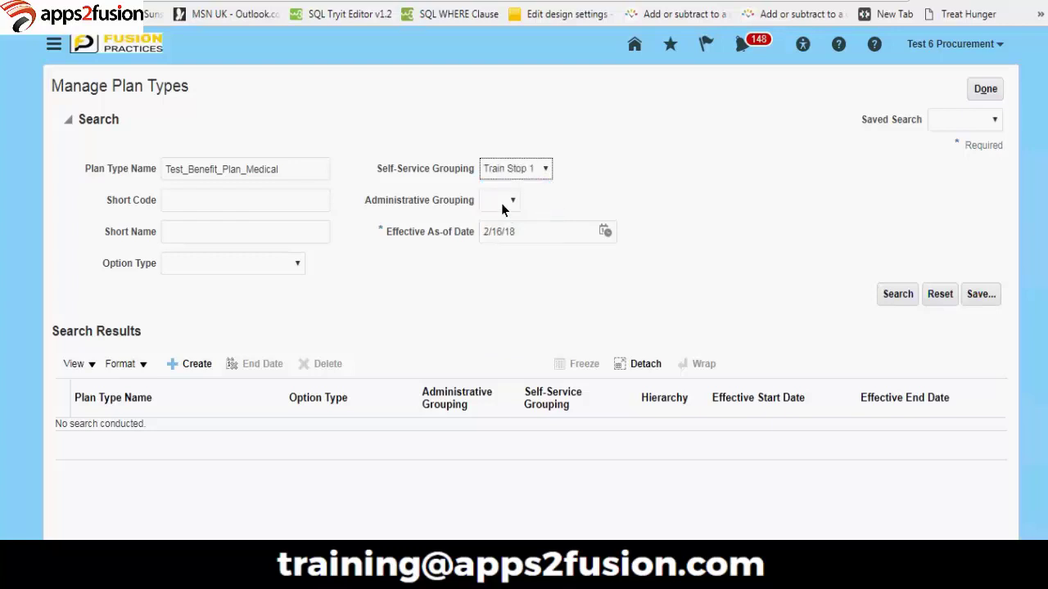
# Step: Enter Test_010 as short code and Medical_Dental as short name in the plan type search, and show the available option types
pyautogui.click(254, 211)
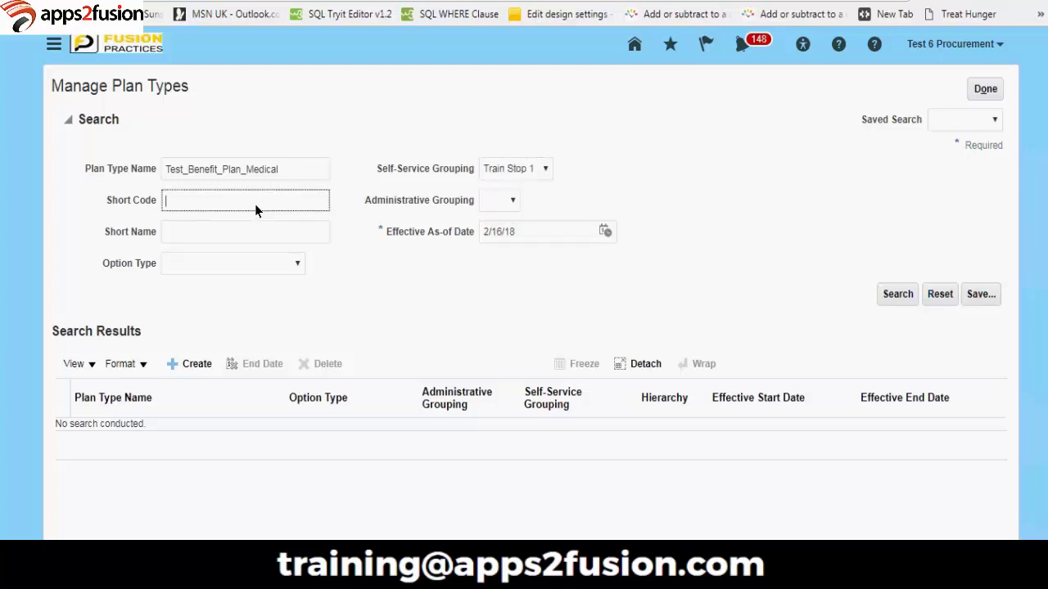
pyautogui.write('Test')
pyautogui.press('Tab')
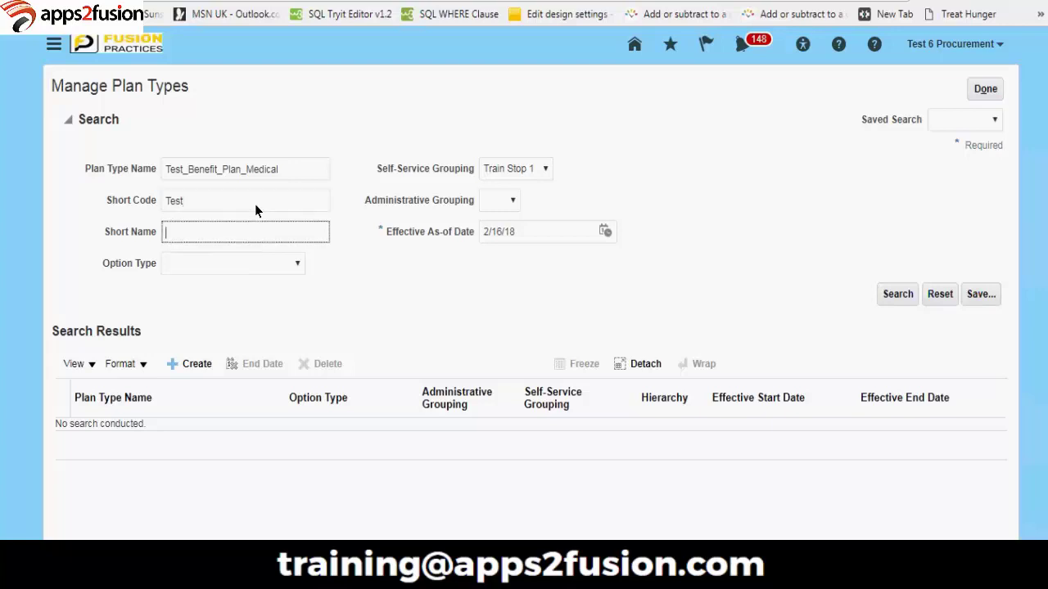
pyautogui.click(255, 207)
pyautogui.write('_')
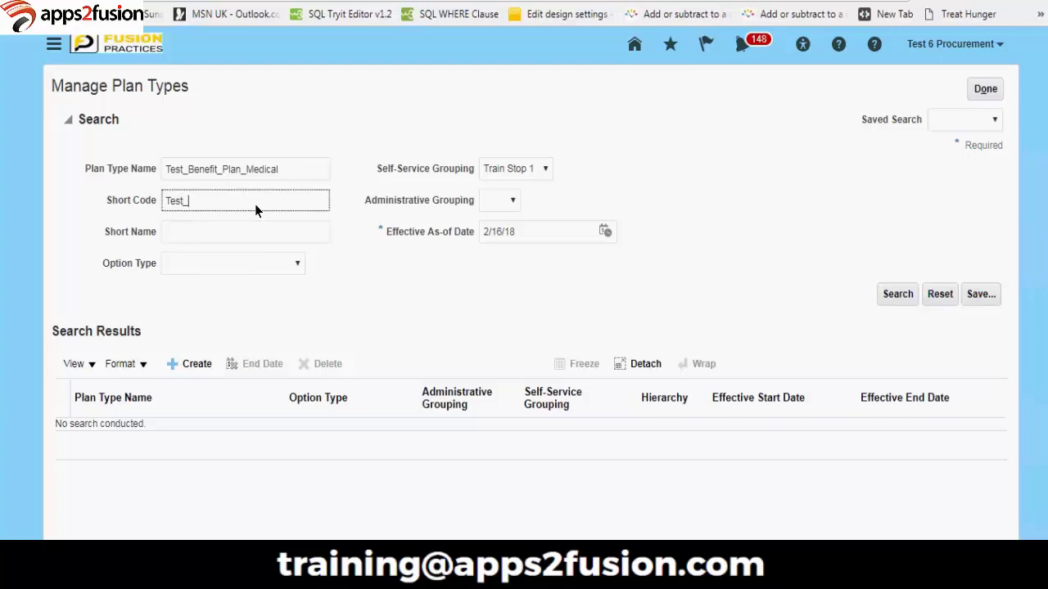
pyautogui.write('010')
pyautogui.click(262, 232)
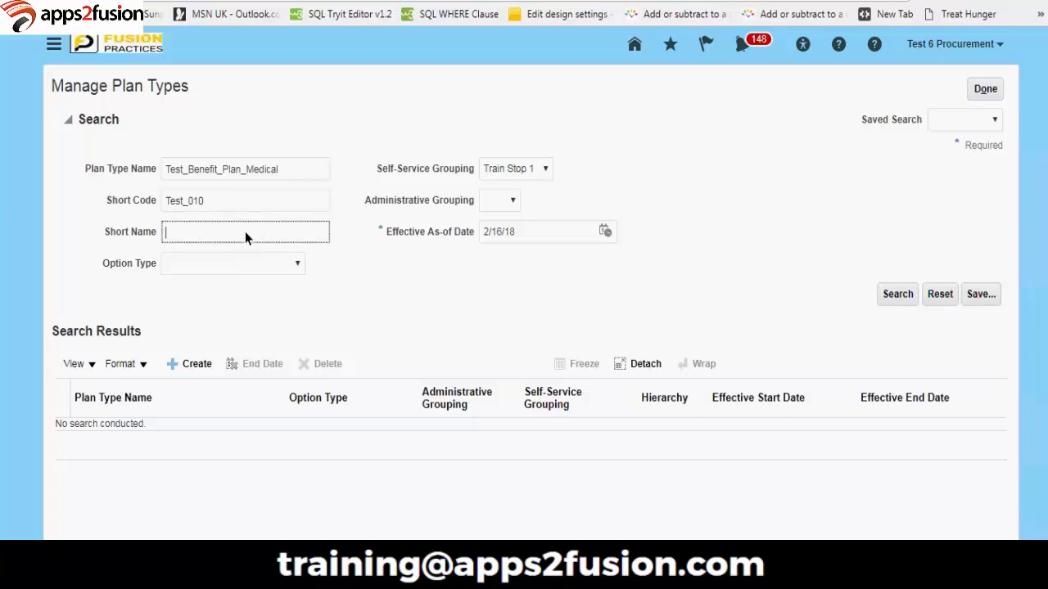
pyautogui.write('Medical_Dental')
pyautogui.press('Tab')
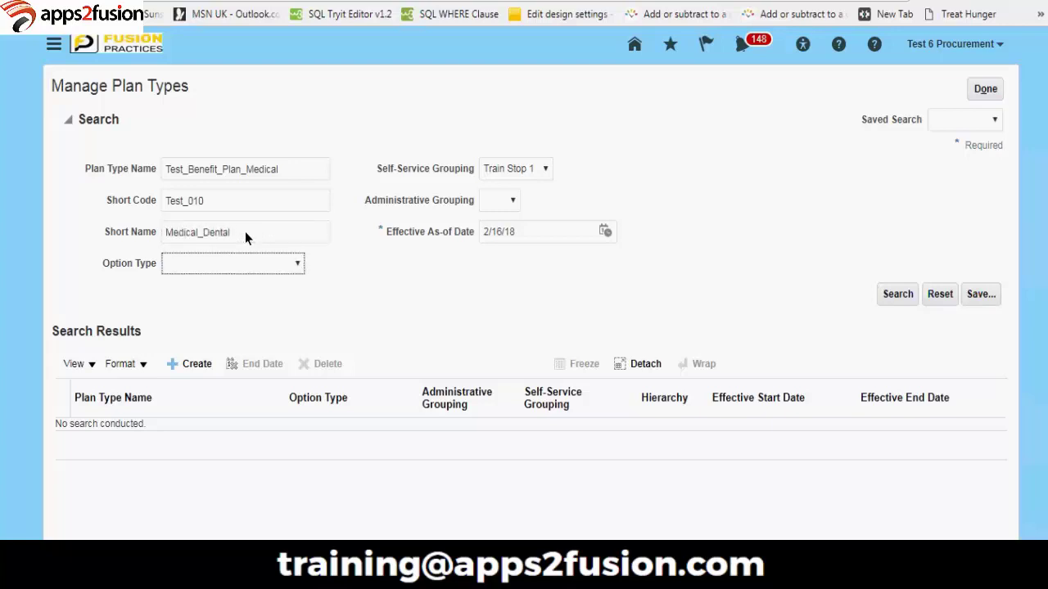
pyautogui.click(298, 266)
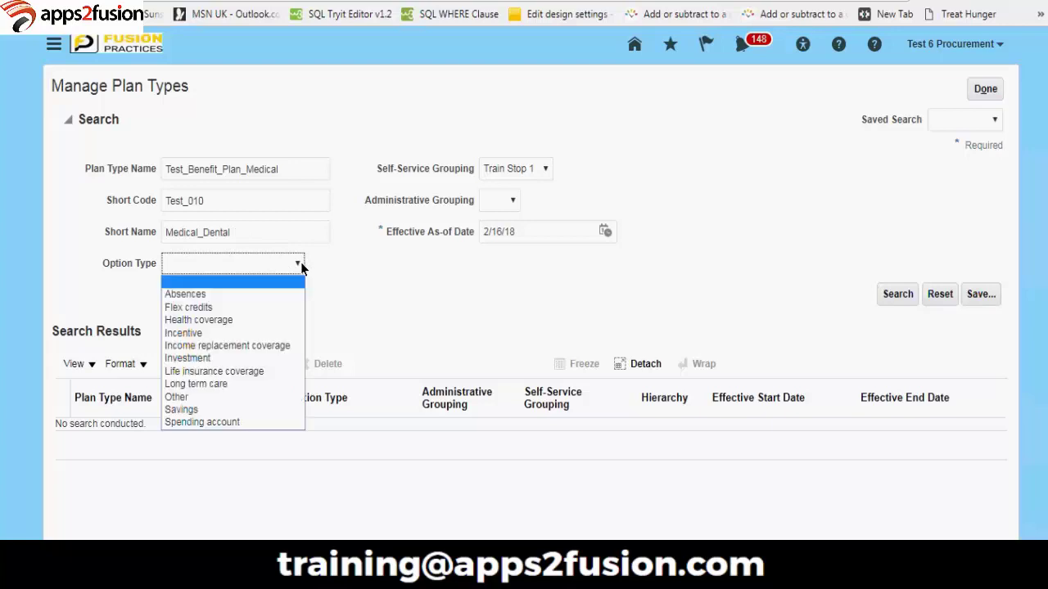
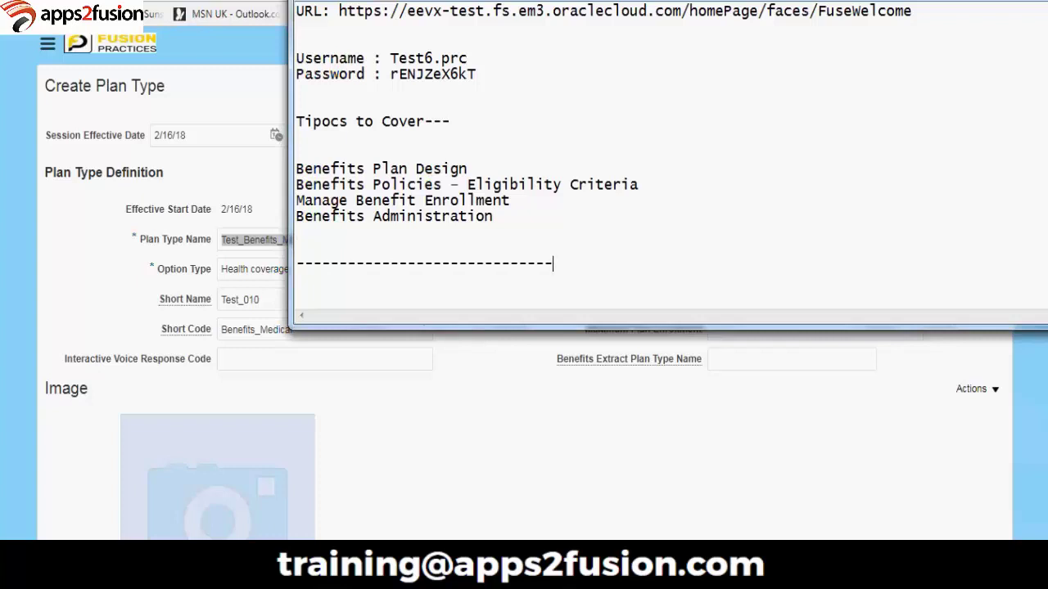
# Step: Record "Plan Name- Test_Benefits_Medical" below the dashed line in the Notepad notes, and return to the plan type form in the browser
pyautogui.press('Return')
pyautogui.press('Return')
pyautogui.write('Plan Name-')
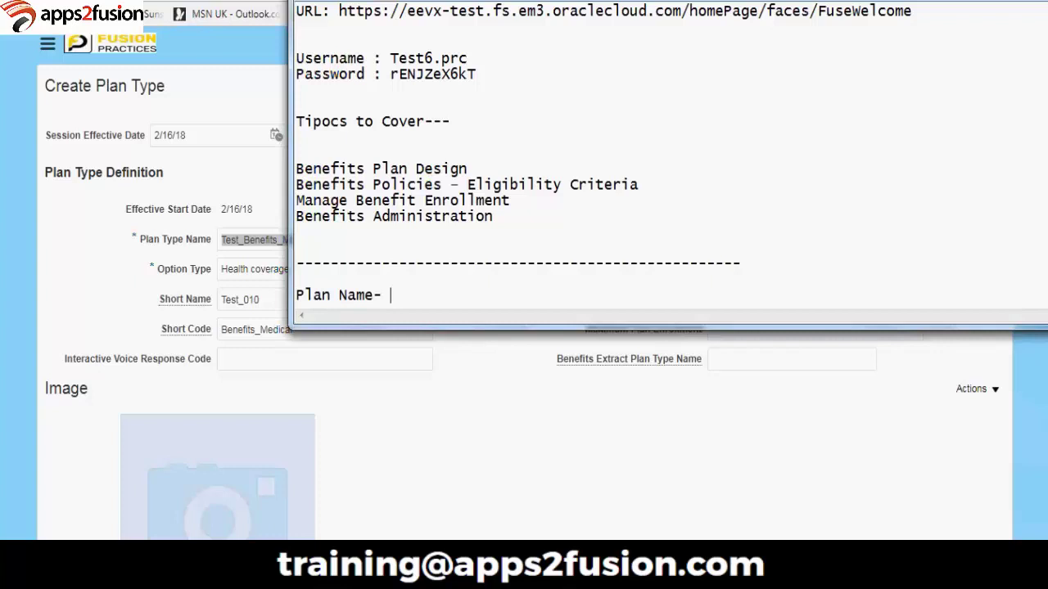
pyautogui.write('Test_Benefits_Medical')
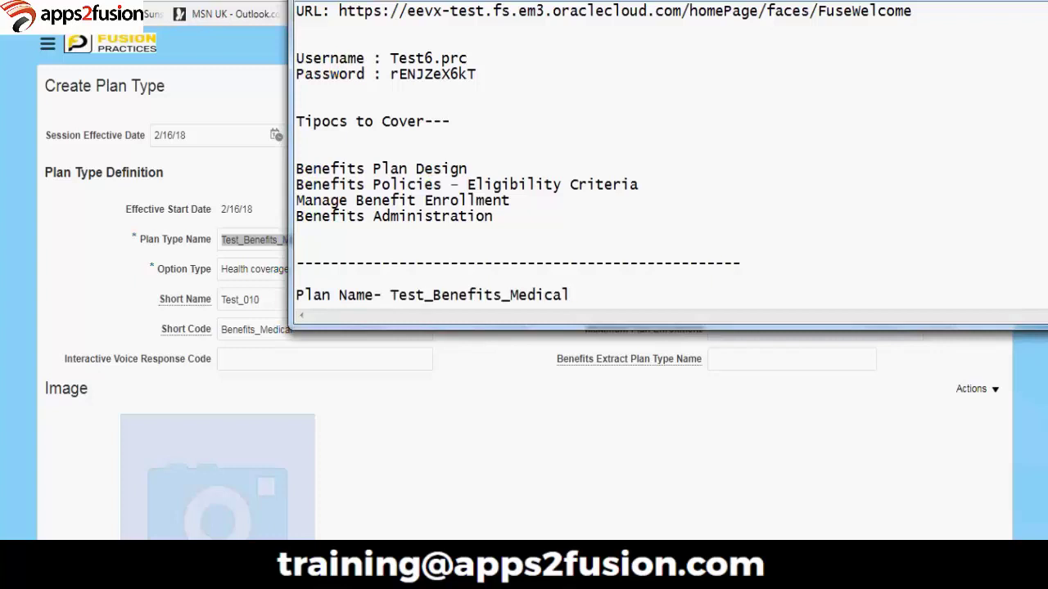
pyautogui.press('Return')
pyautogui.hotkey('alt', 'Tab')
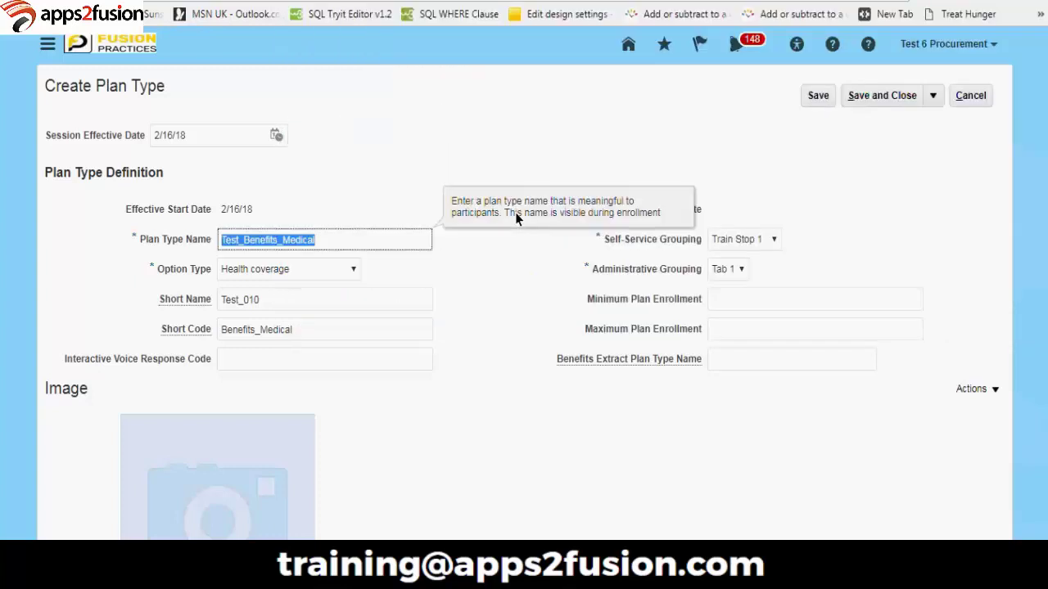
# Step: Save the new Test_Benefits_Medical plan type, review its definition, and save and close it
pyautogui.click(622, 156)
pyautogui.click(816, 96)
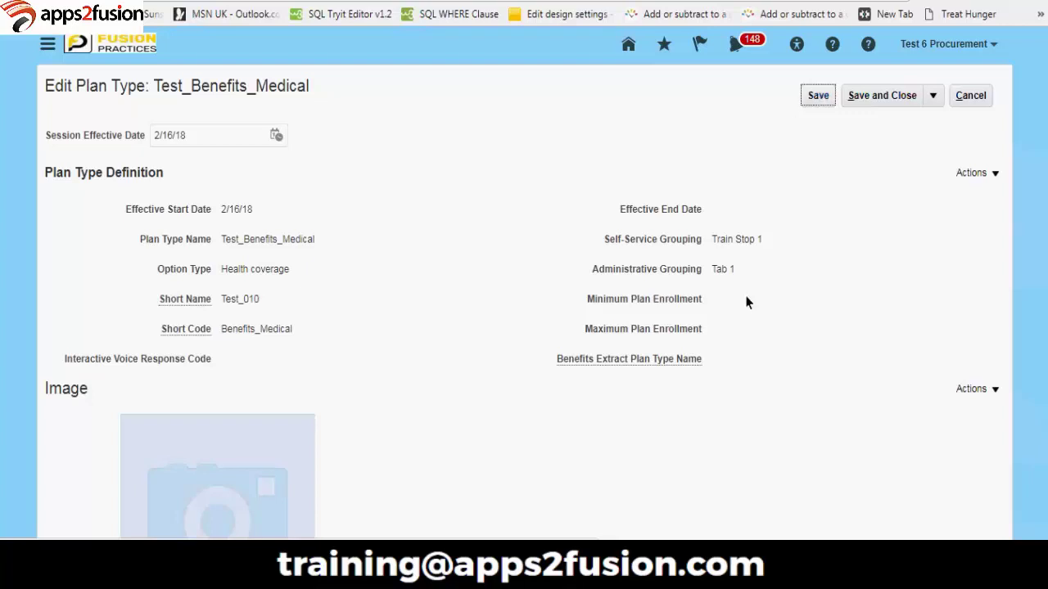
pyautogui.scroll(-2, 840, 416)
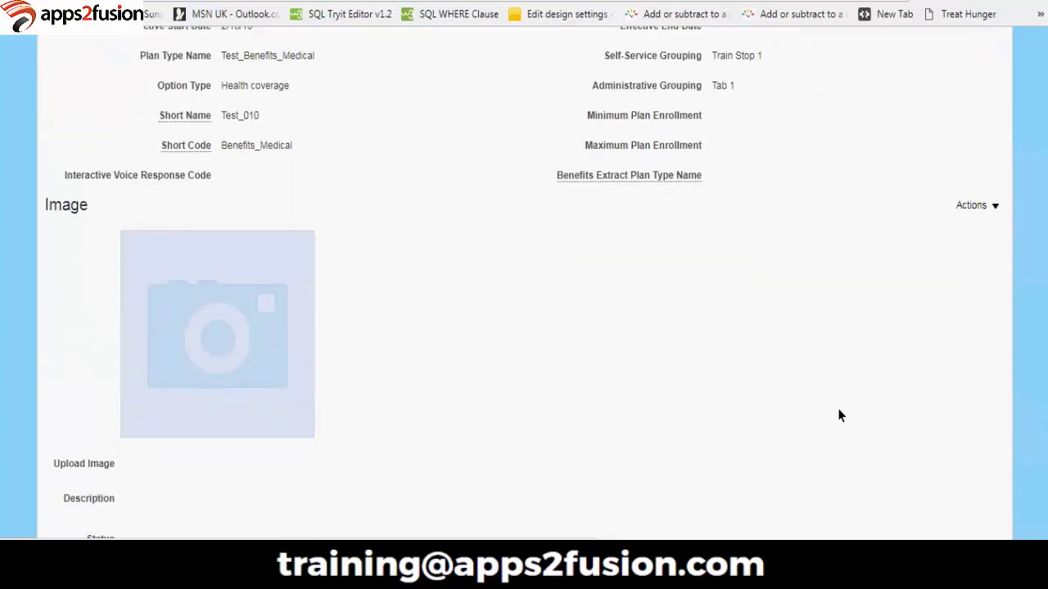
pyautogui.scroll(2, 840, 416)
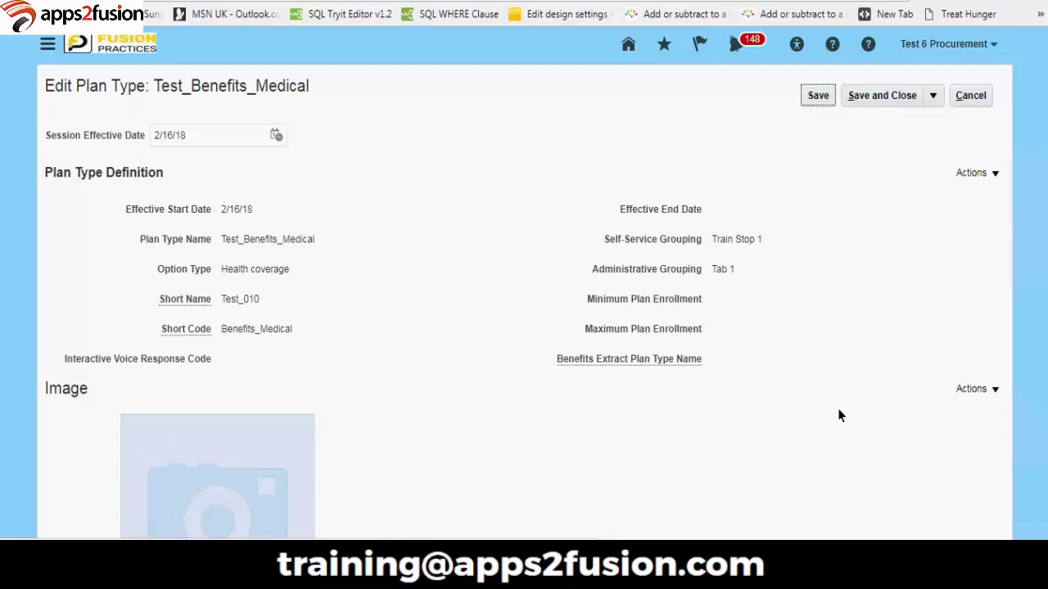
pyautogui.click(891, 95)
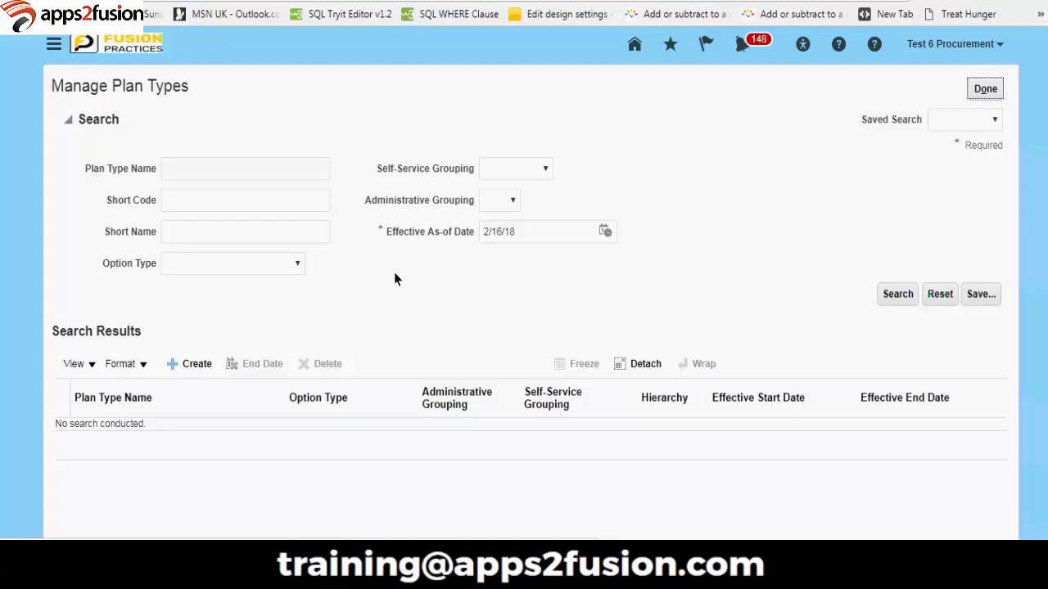
# Step: Check the recorded plan name in the Notepad notes and return to the Manage Plan Types page
pyautogui.click(198, 164)
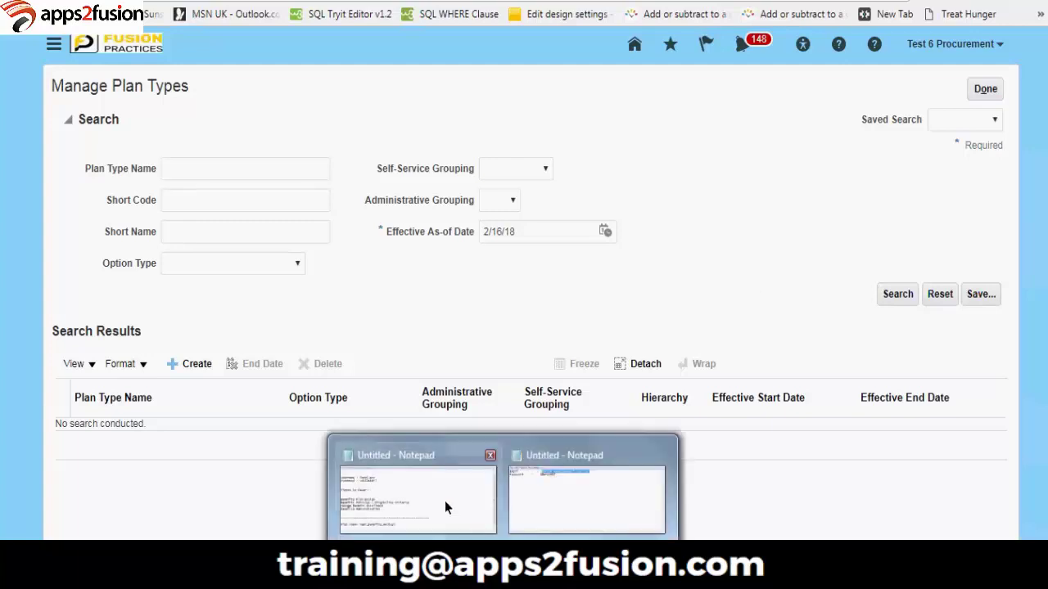
pyautogui.click(443, 500)
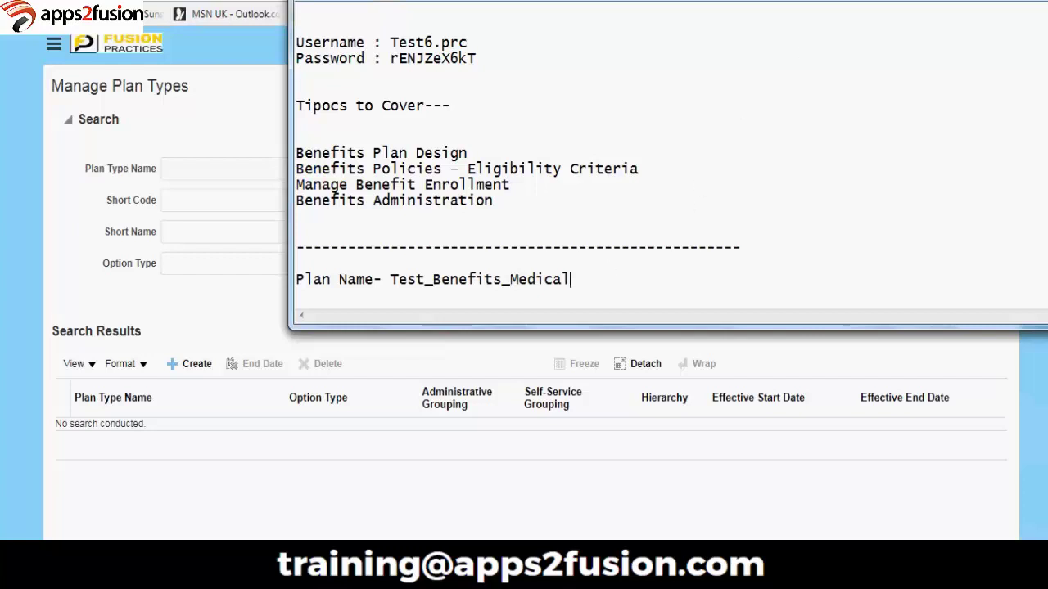
pyautogui.hotkey('alt', 'Tab')
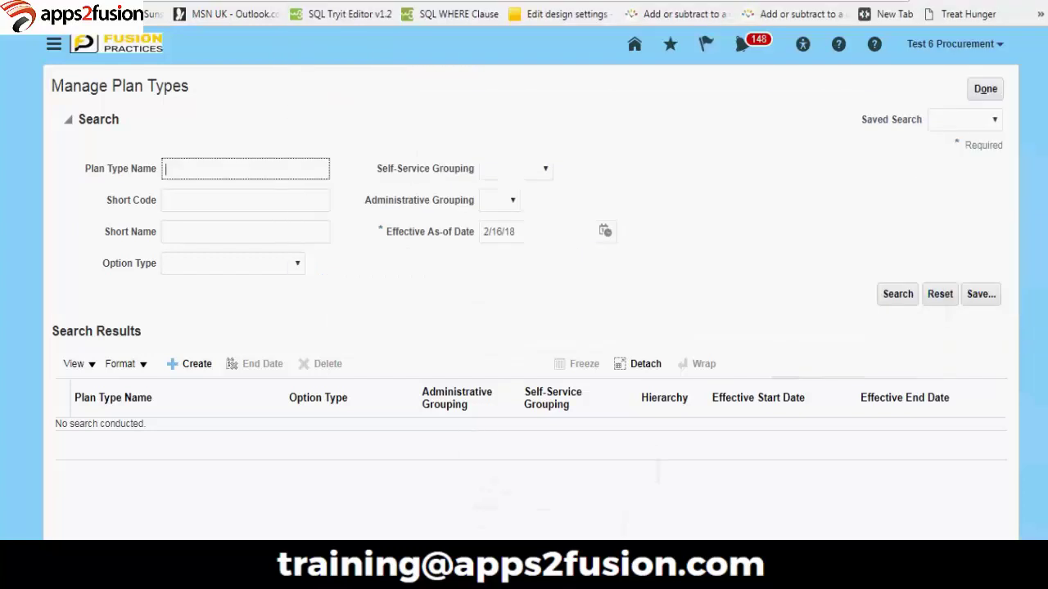
# Step: Finish managing plan types and start creating a new benefit option from Manage Benefit Options
pyautogui.click(983, 89)
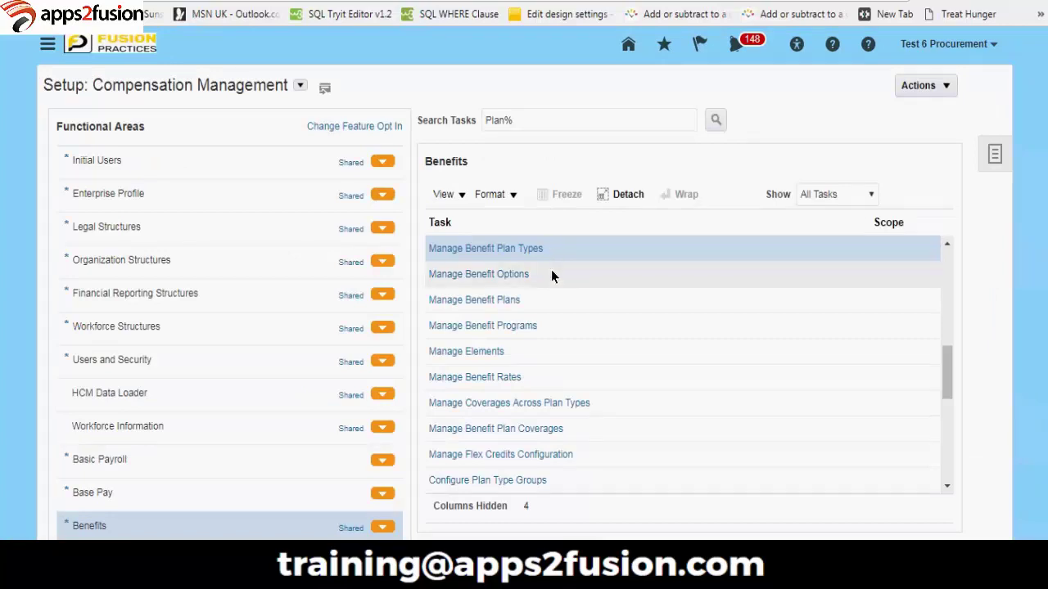
pyautogui.click(494, 274)
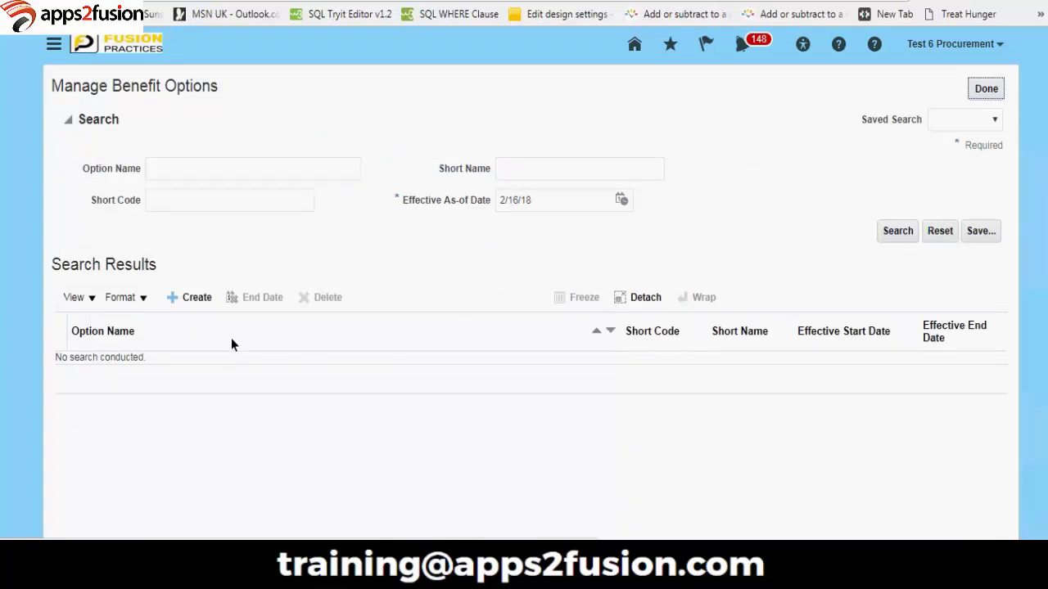
pyautogui.click(203, 299)
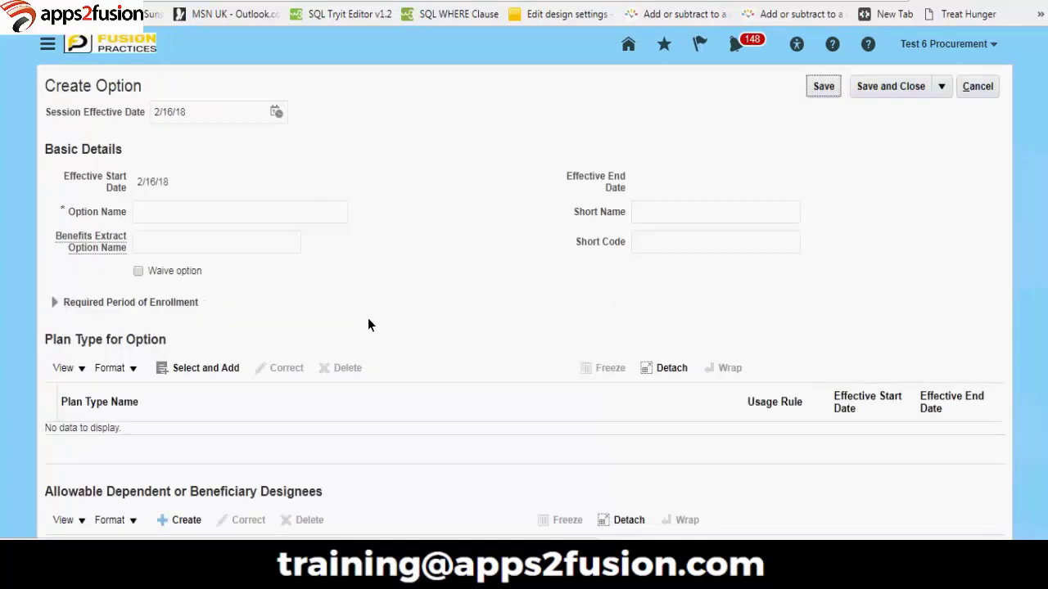
# Step: Name the new benefit option Test_Medical_Ess_Option
pyautogui.scroll(-1, 368, 325)
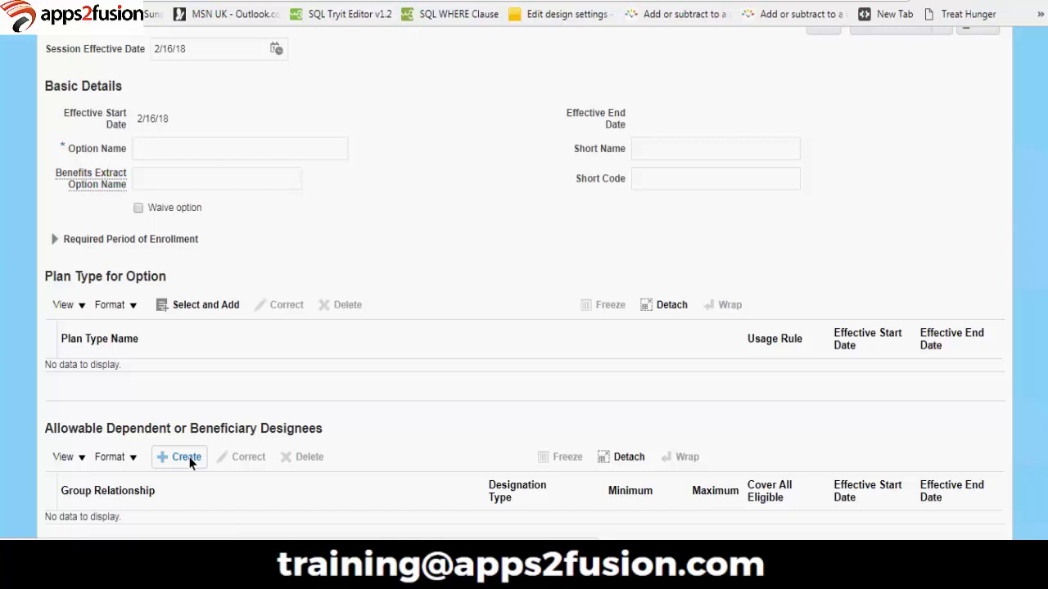
pyautogui.scroll(1, 399, 343)
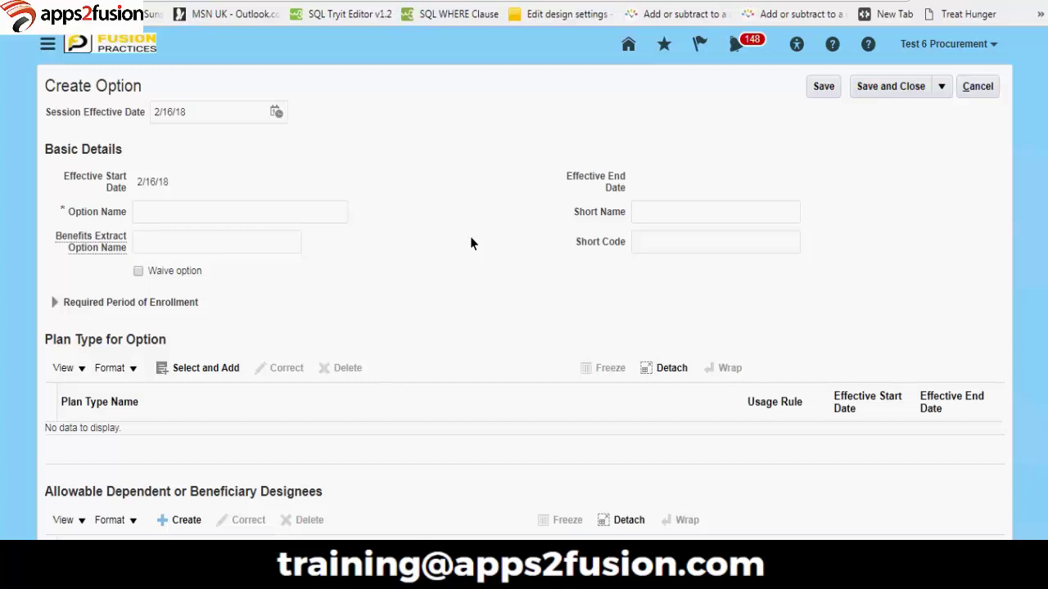
pyautogui.click(683, 219)
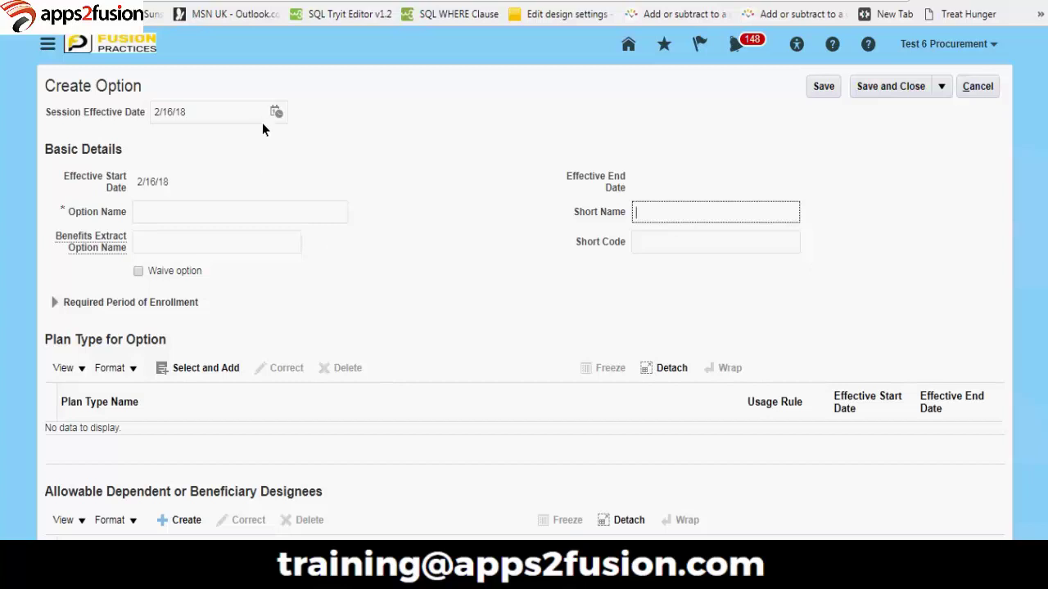
pyautogui.click(266, 214)
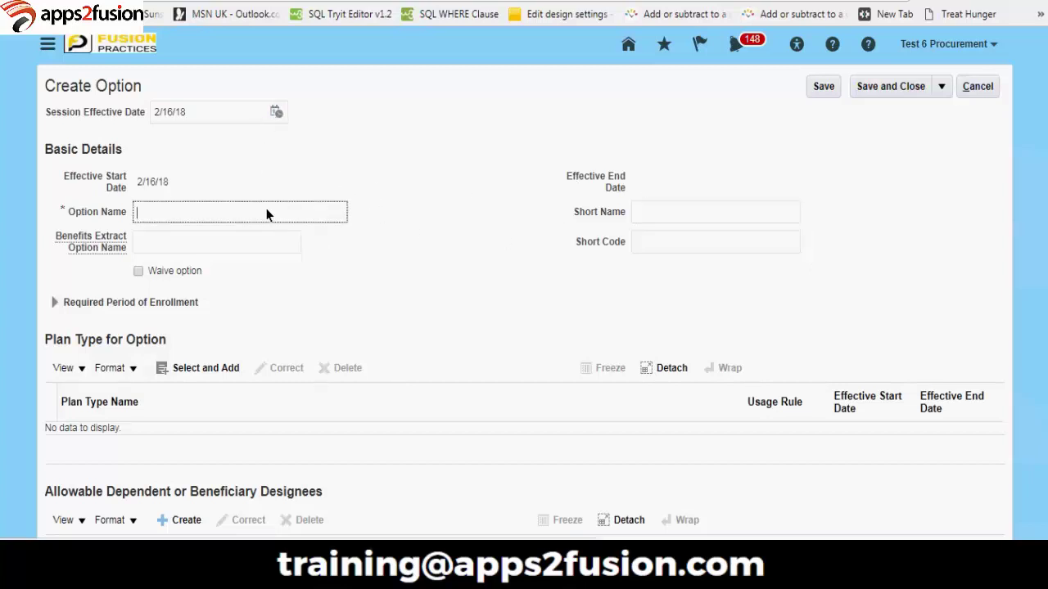
pyautogui.write('Test')
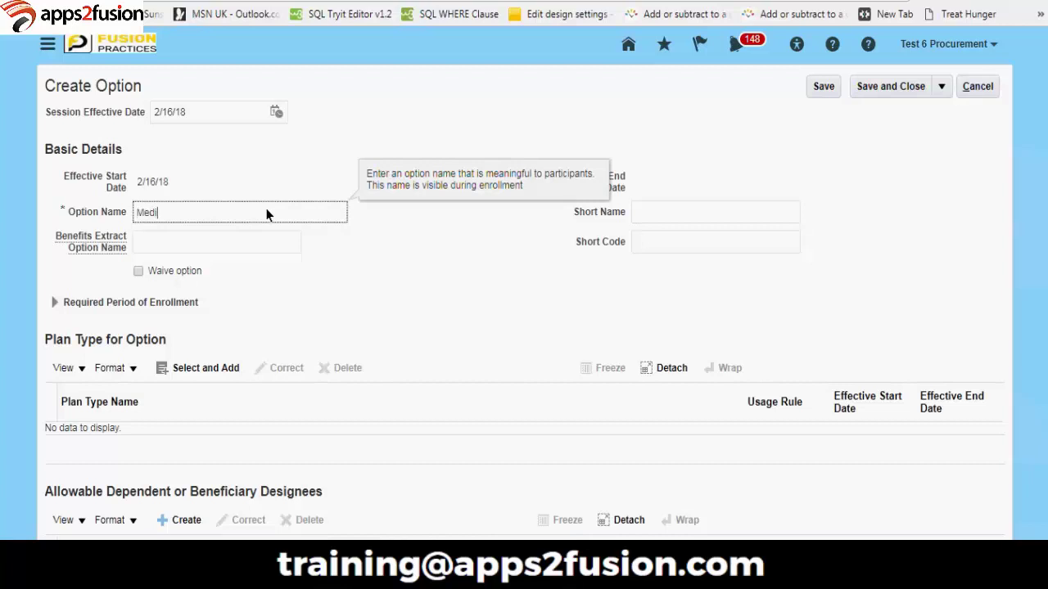
pyautogui.press('BackSpace')
pyautogui.press('BackSpace')
pyautogui.press('BackSpace')
pyautogui.press('BackSpace')
pyautogui.write('Test_Medical_Ess_Option')
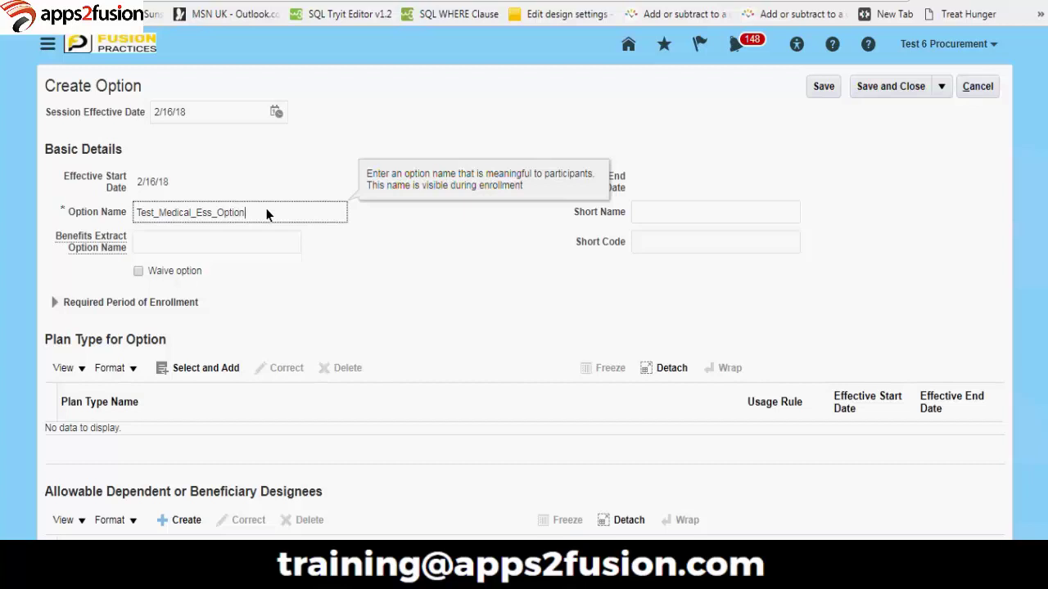
pyautogui.press('Tab')
pyautogui.click(264, 216)
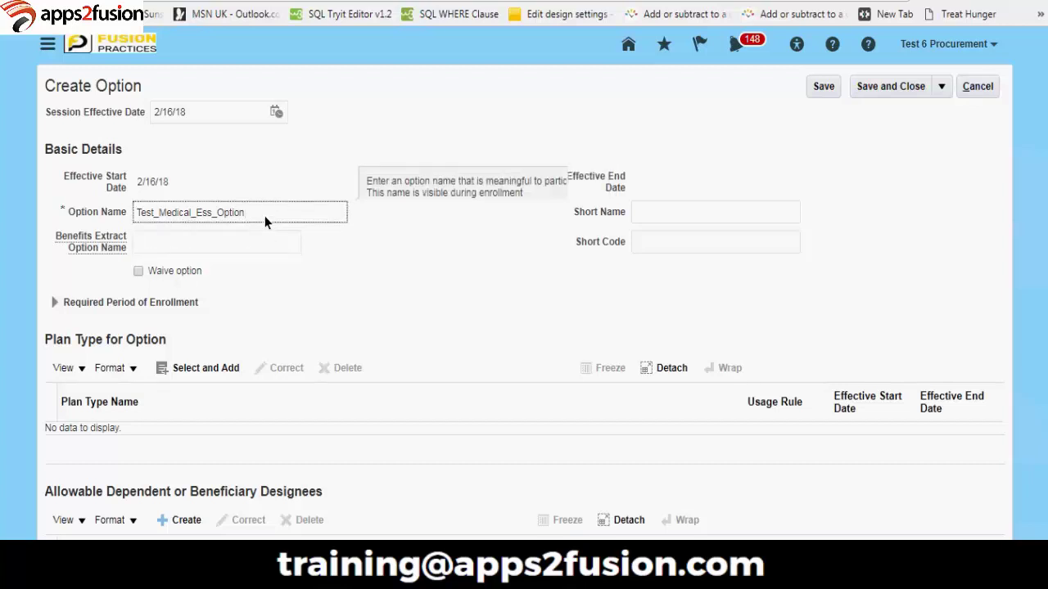
pyautogui.write('_')
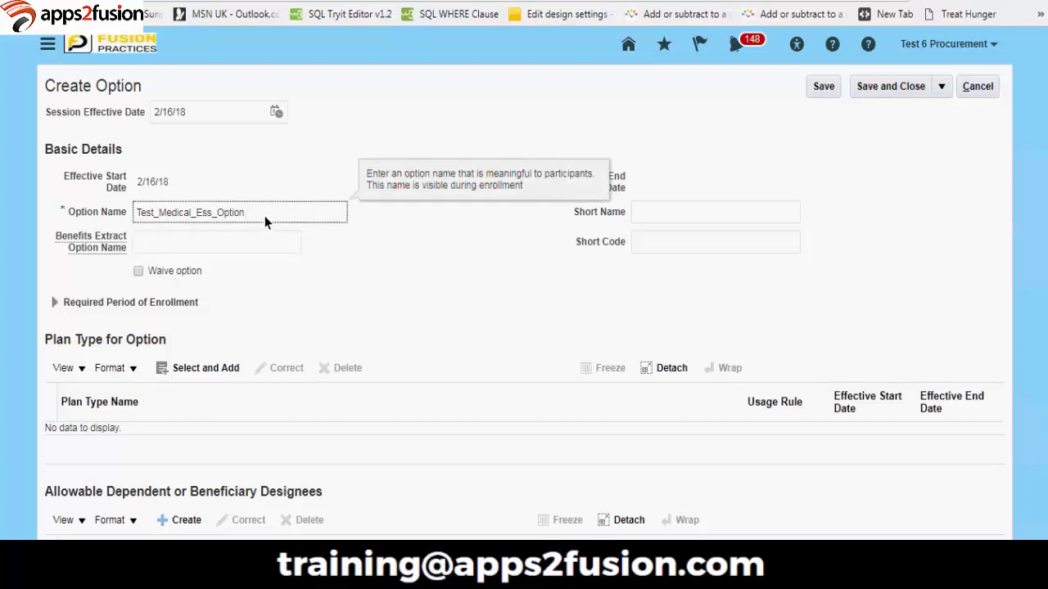
pyautogui.click(211, 246)
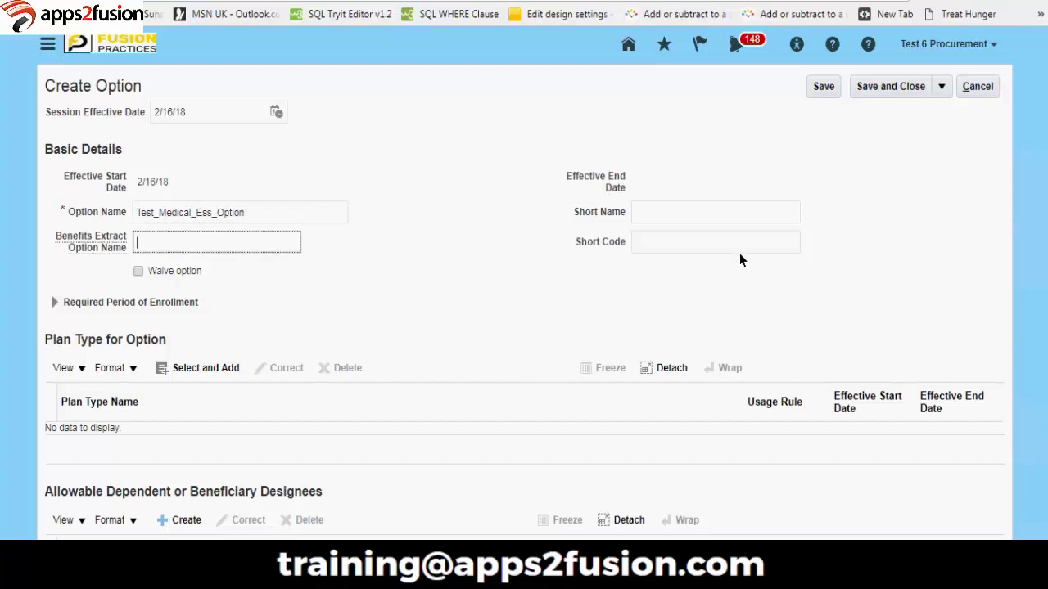
# Step: Enter ESS_Benefits_Medical as the option's short name
pyautogui.click(714, 215)
pyautogui.write('ES')
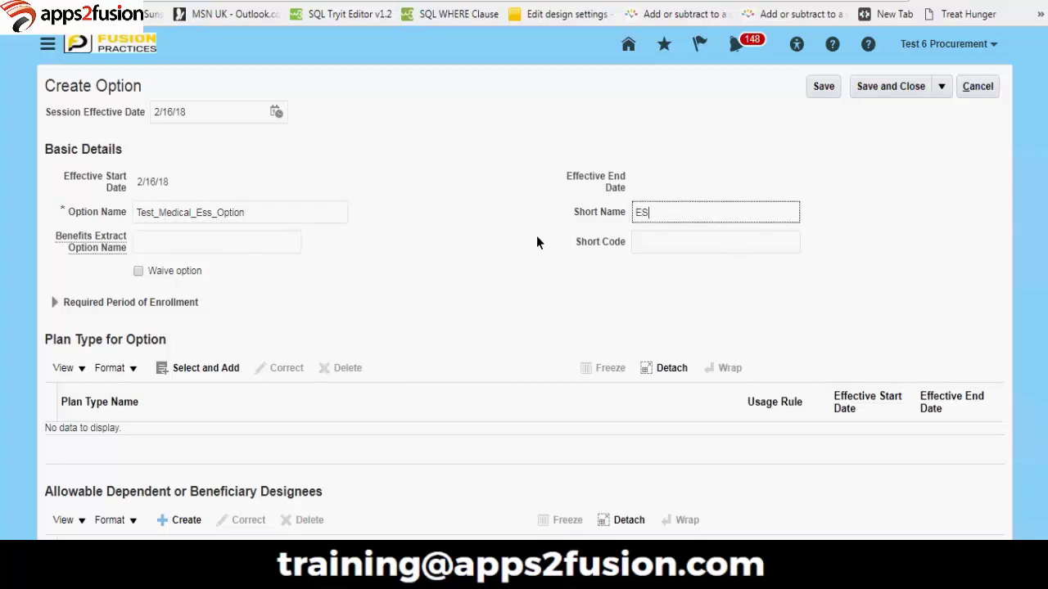
pyautogui.write('S_Benefits_Medical')
pyautogui.press('Tab')
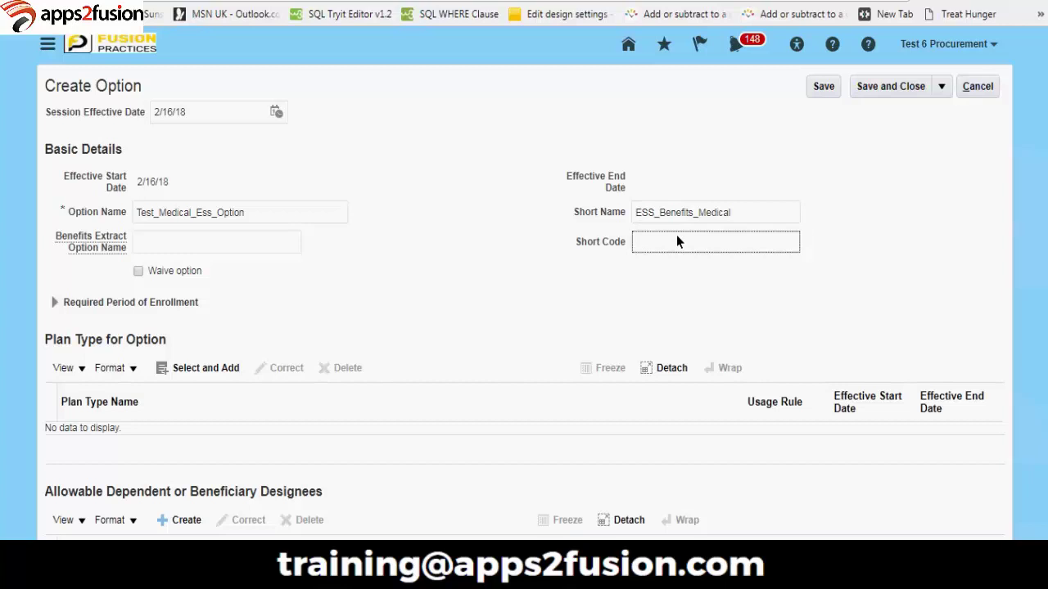
# Step: Reuse the short name as the option's short code with the suffix _010, giving ESS_Benefits_Medical_010
pyautogui.moveTo(757, 210); pyautogui.dragTo(548, 222)
pyautogui.hotkey('ctrl', 'c')
pyautogui.click(684, 245)
pyautogui.hotkey('ctrl', 'v')
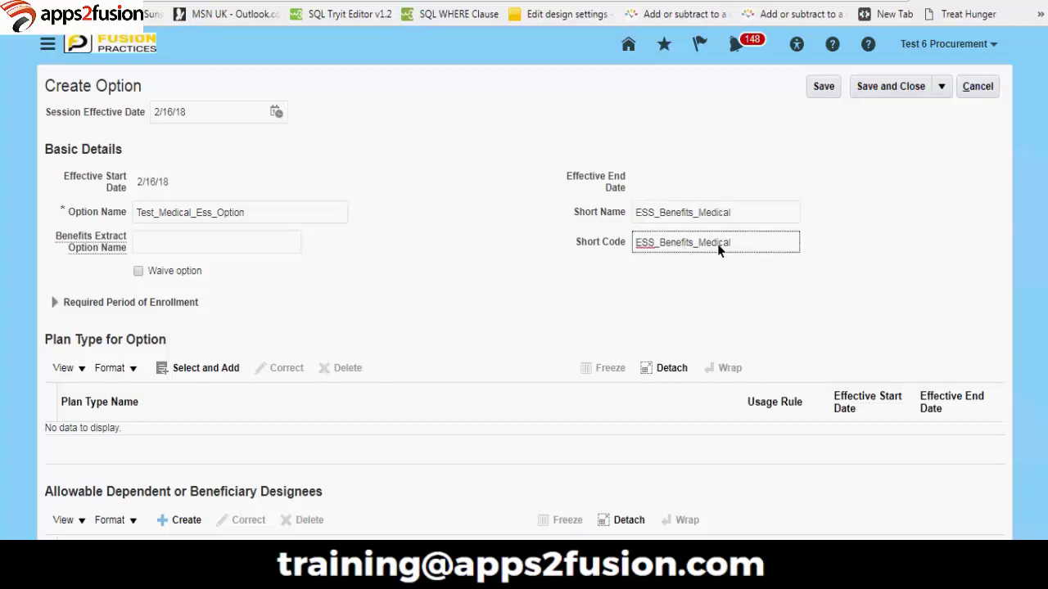
pyautogui.write('_010')
# Step: Check the plan name recorded in the Notepad notes and return to the Create Option page in the browser
pyautogui.moveTo(503, 573)
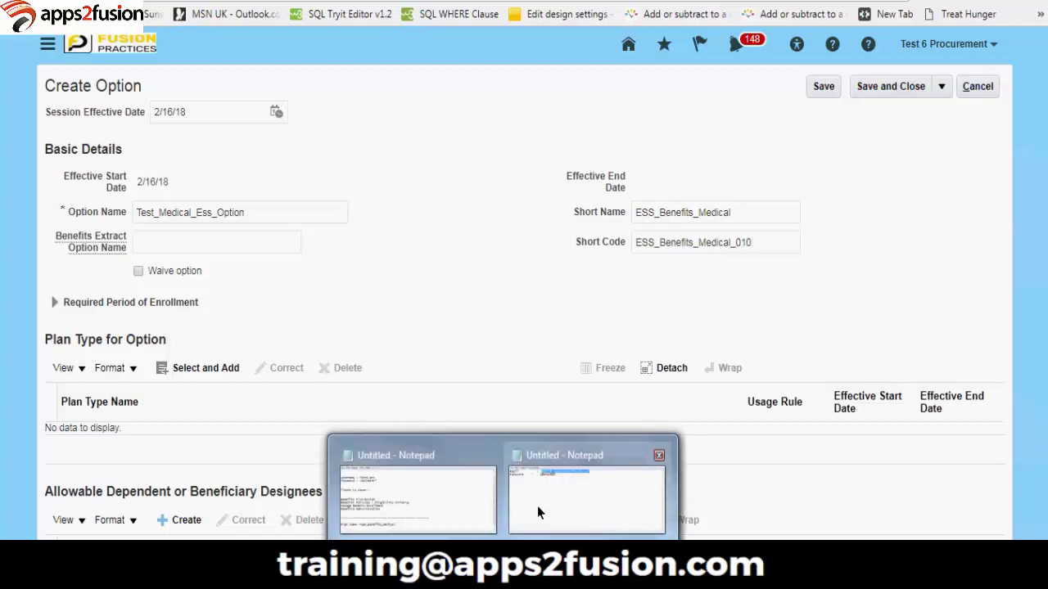
pyautogui.moveTo(411, 500)
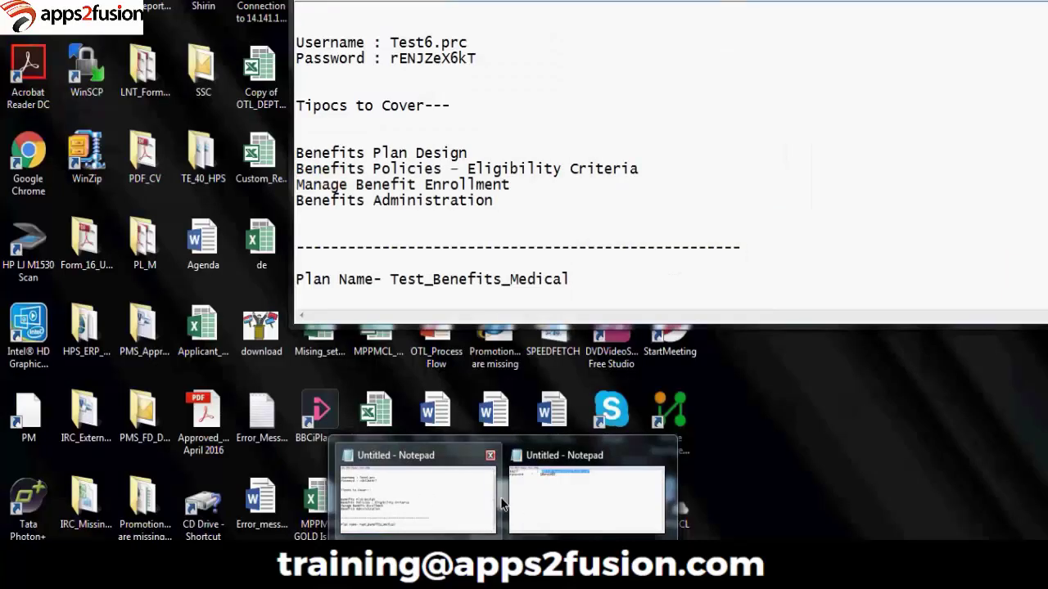
pyautogui.click(420, 507)
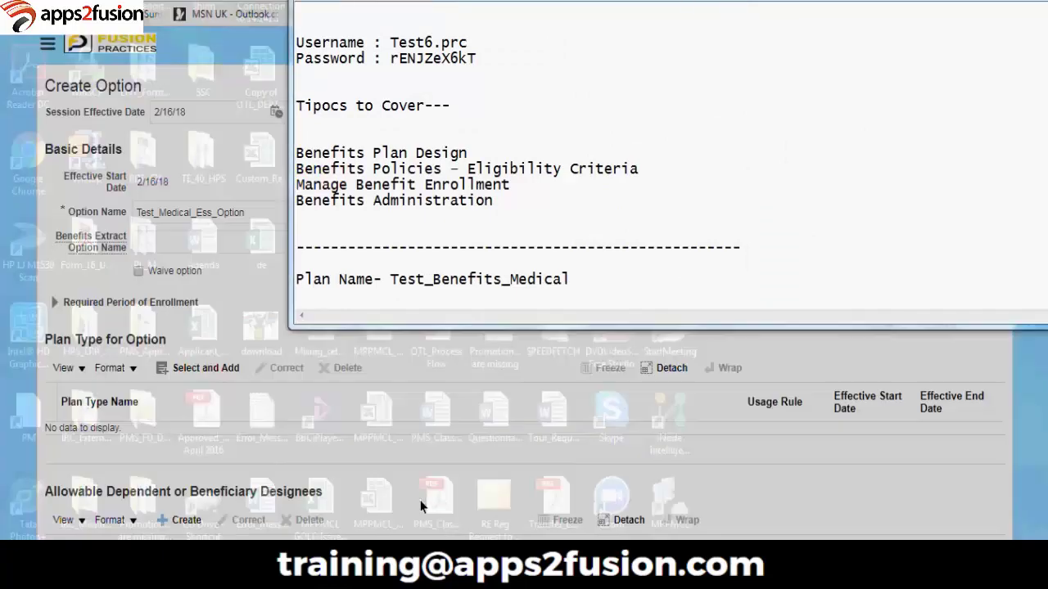
pyautogui.hotkey('alt', 'Tab')
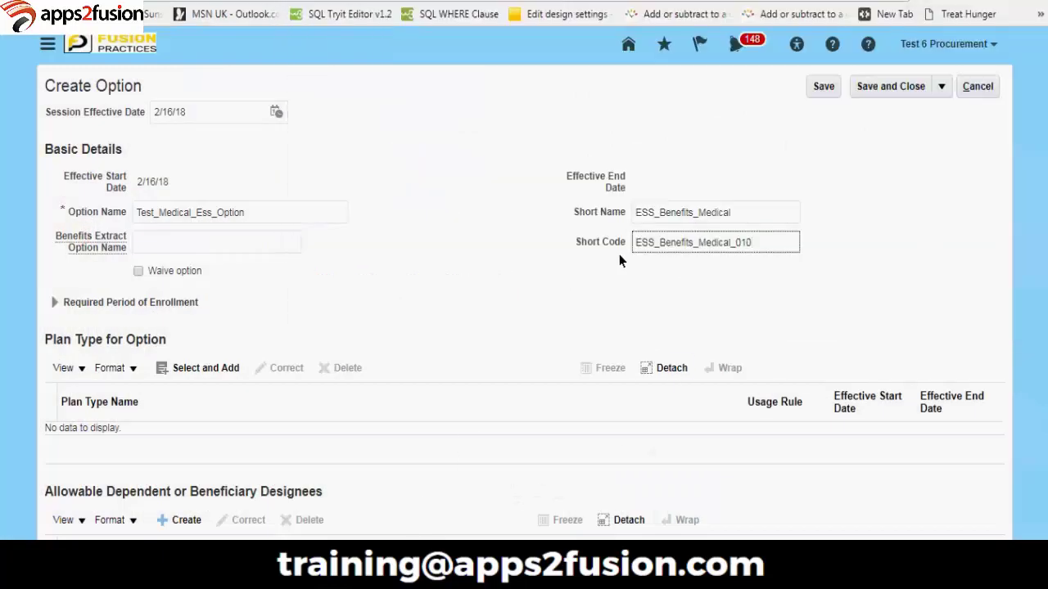
# Step: Add an allowable designee entry to the option with group relationship Family and designation type Dependents
pyautogui.scroll(-1, 387, 296)
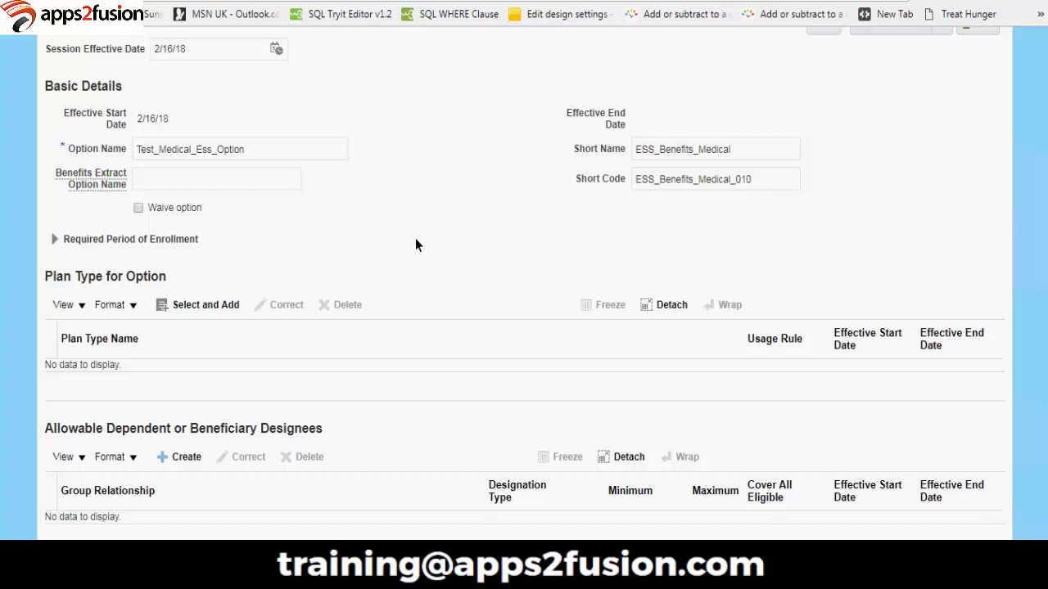
pyautogui.click(178, 457)
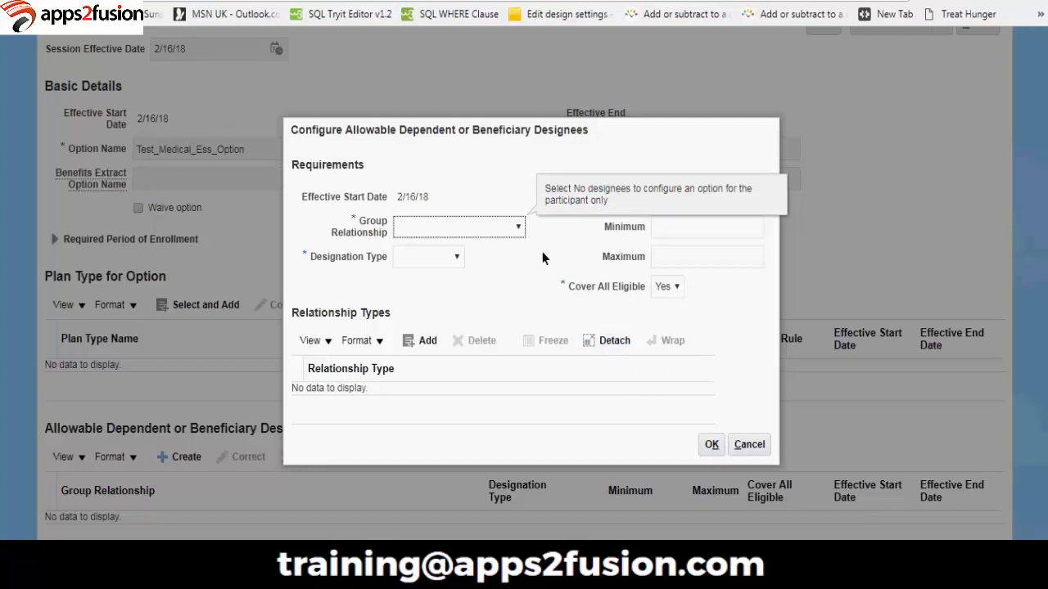
pyautogui.click(459, 258)
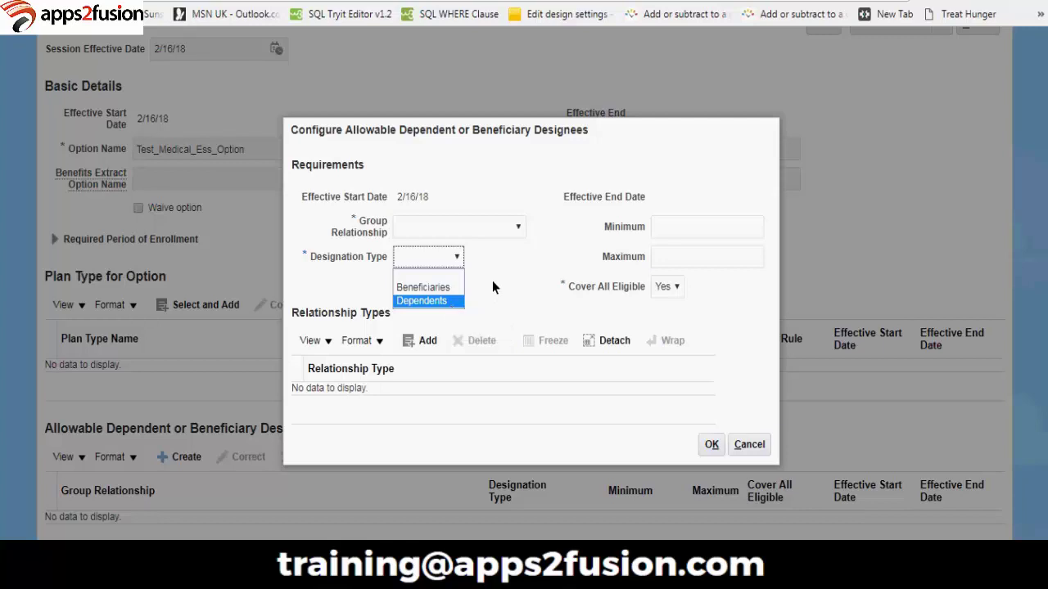
pyautogui.click(522, 226)
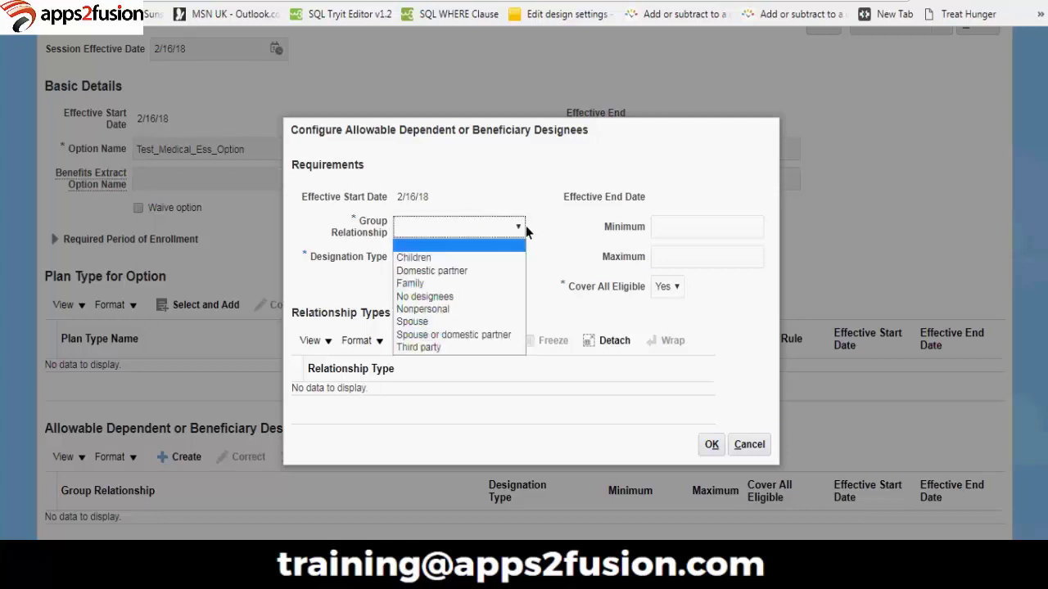
pyautogui.click(455, 284)
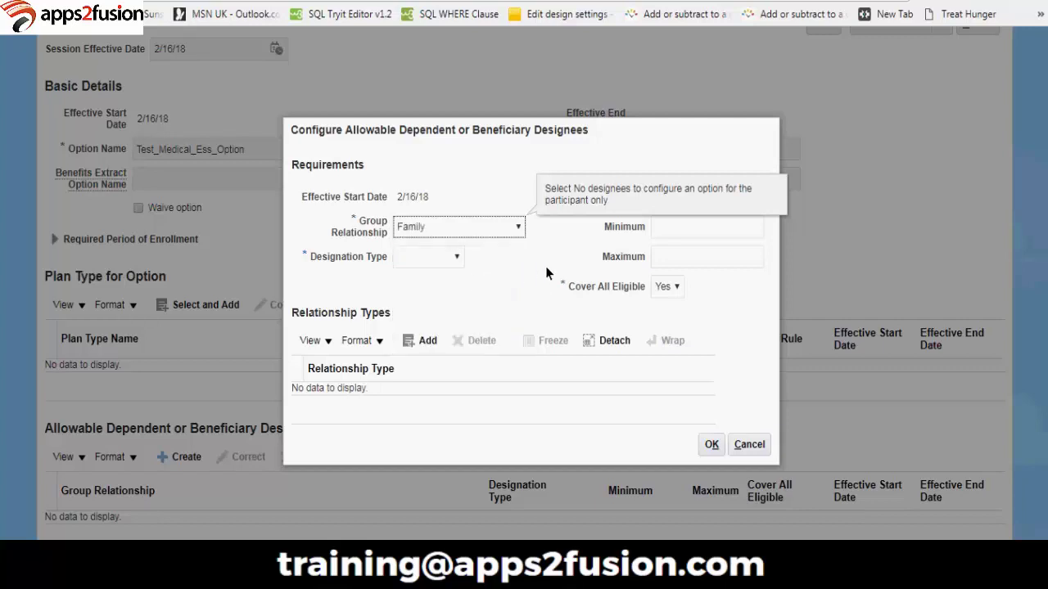
pyautogui.click(458, 257)
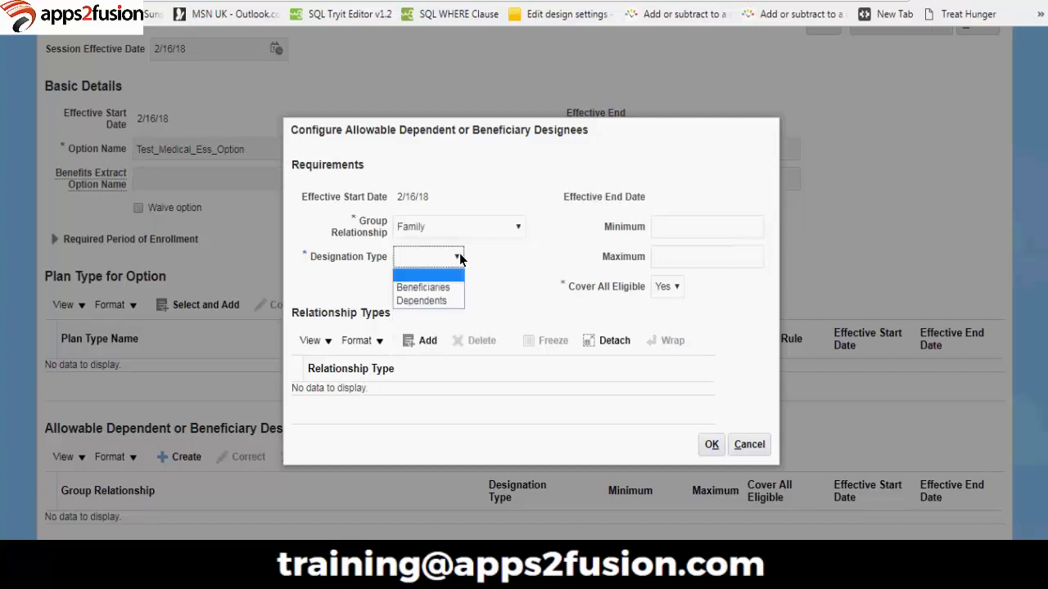
pyautogui.click(448, 301)
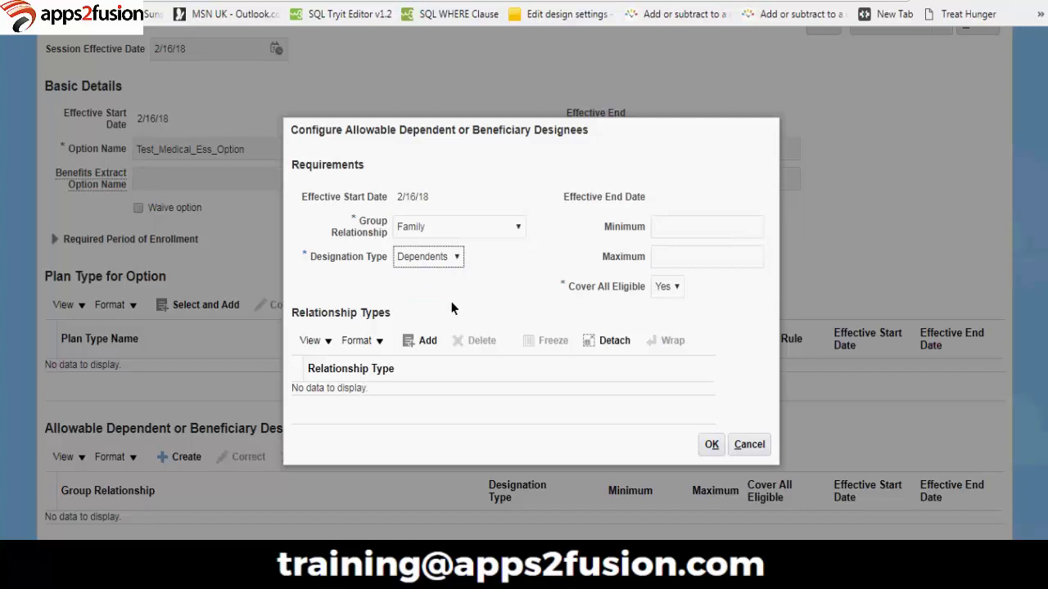
pyautogui.click(672, 230)
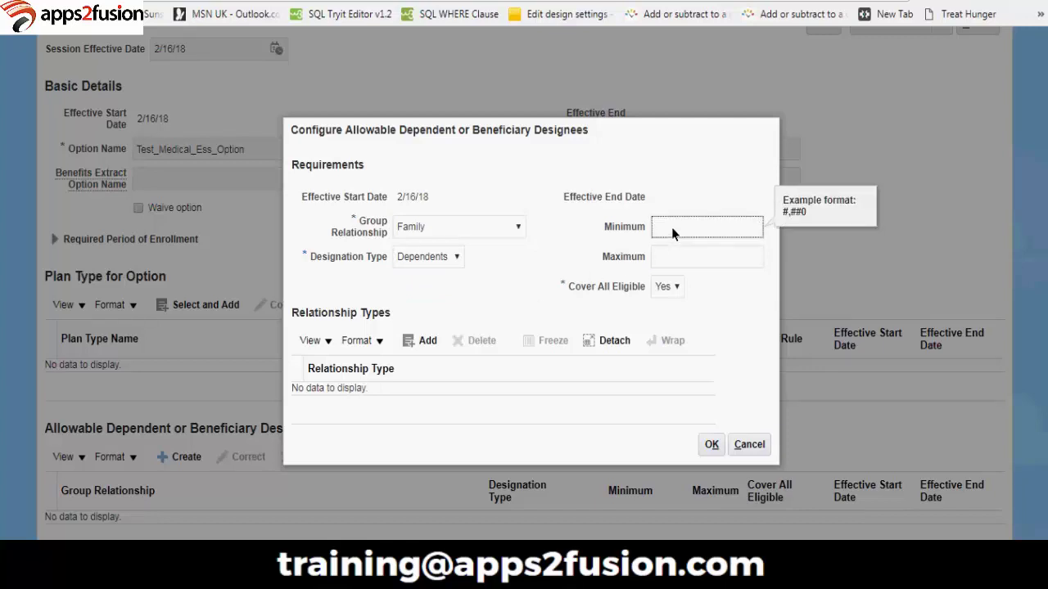
pyautogui.click(573, 262)
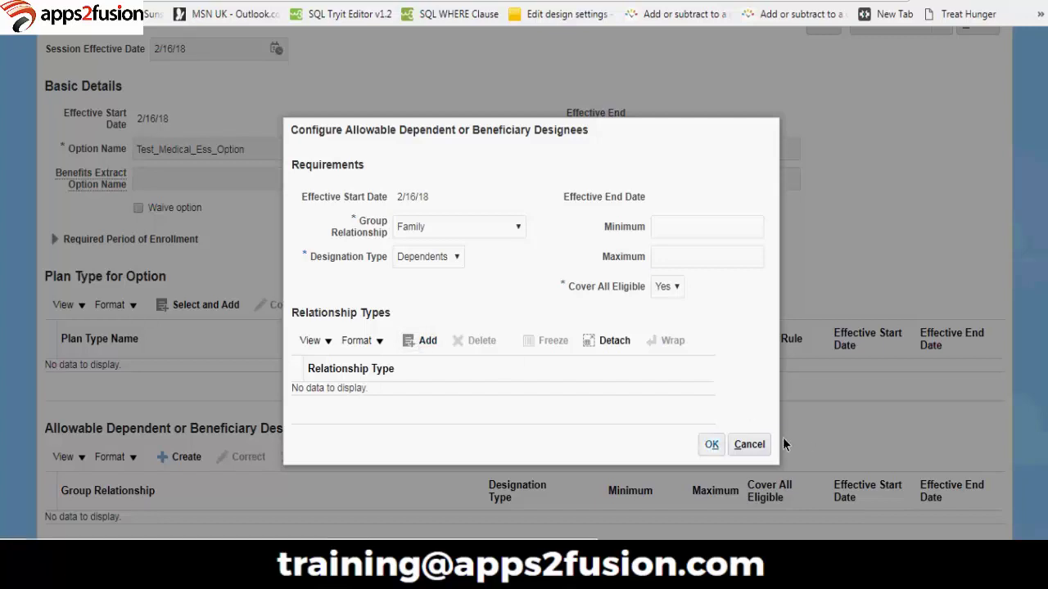
pyautogui.click(710, 446)
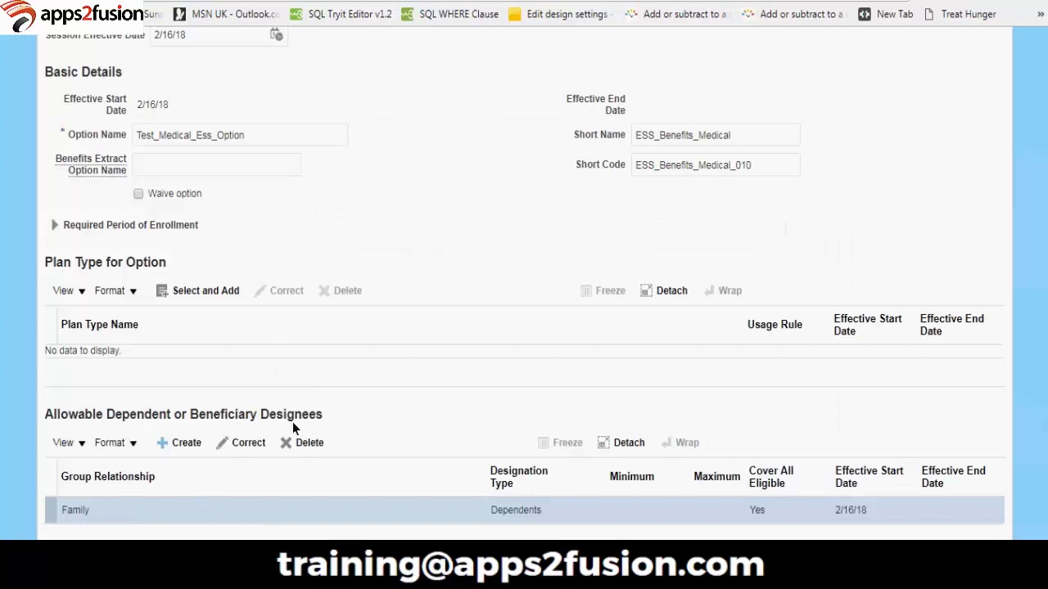
# Step: Save the new benefit option and close it to return to Manage Benefit Options
pyautogui.scroll(2, 534, 451)
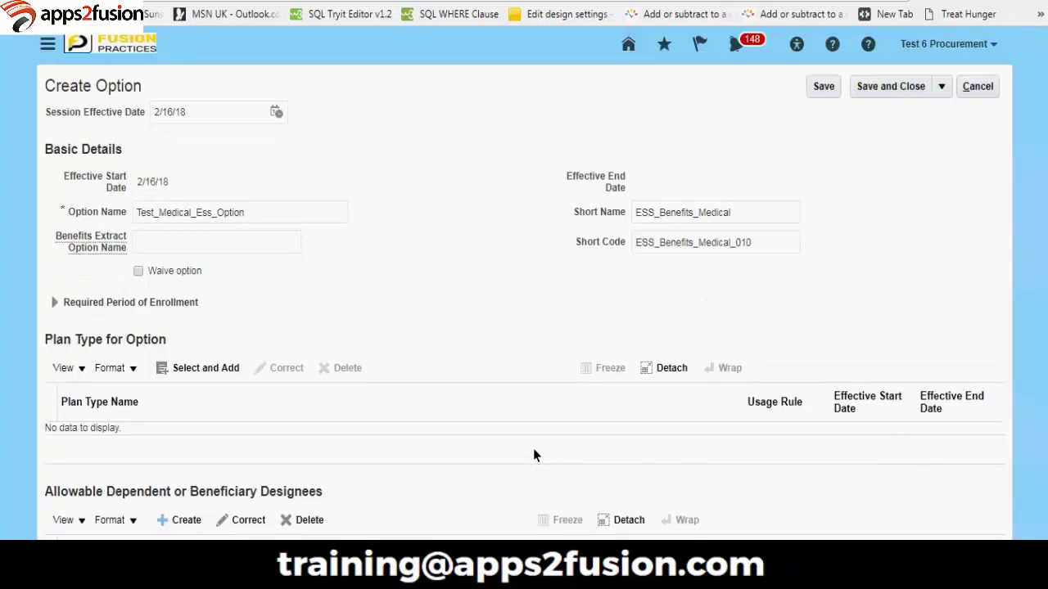
pyautogui.click(823, 87)
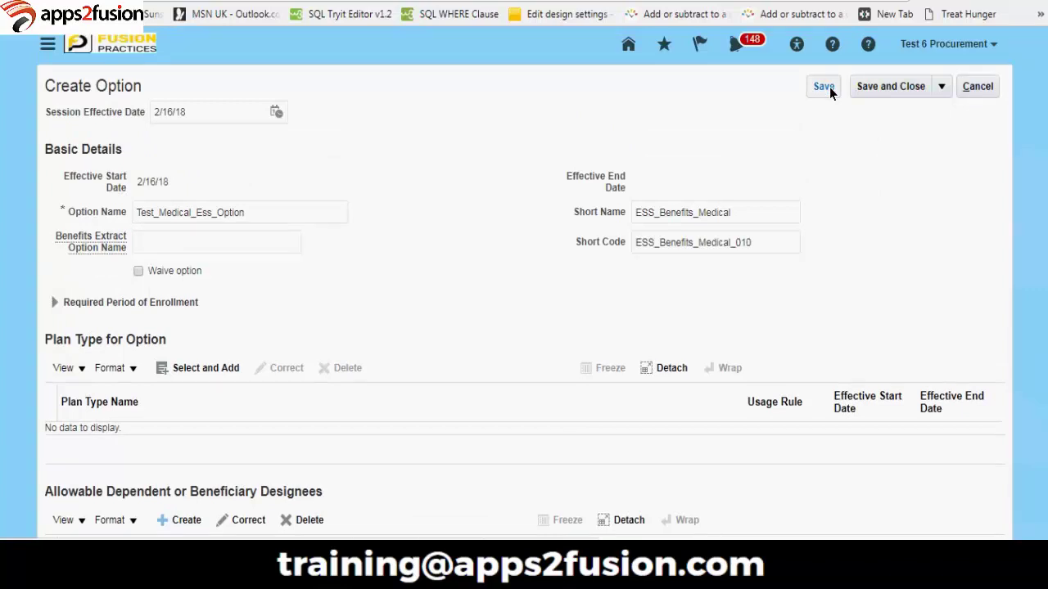
pyautogui.click(824, 87)
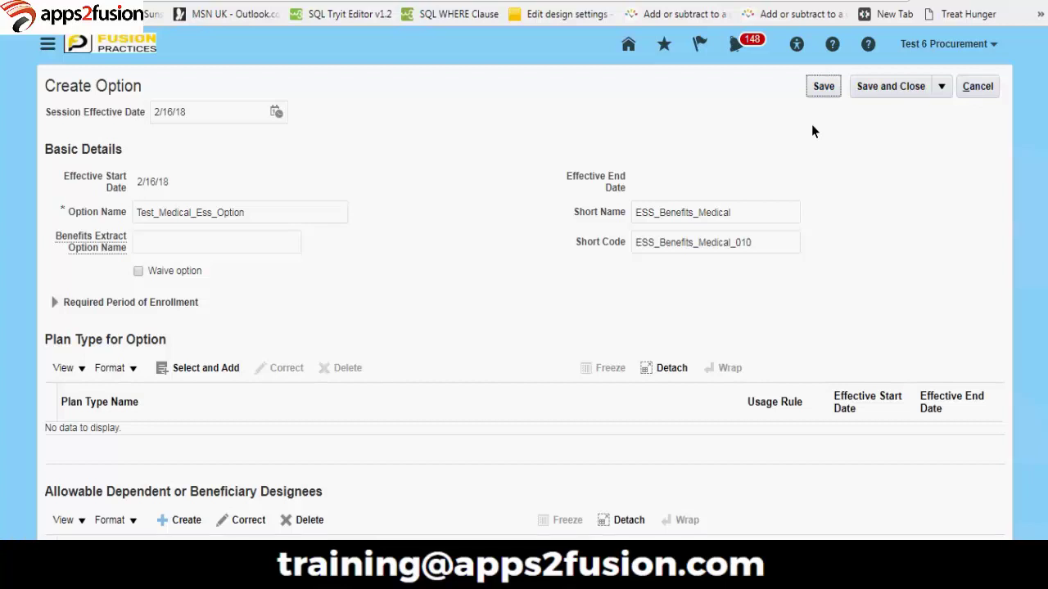
pyautogui.scroll(-2, 819, 139)
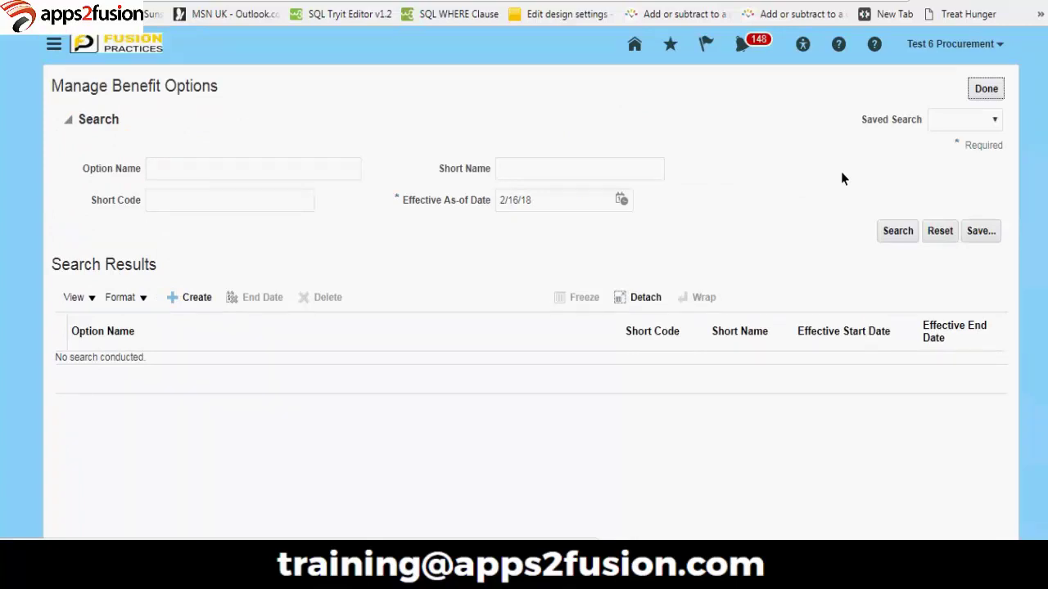
# Step: Search the benefit options for names matching %Test%
pyautogui.click(199, 174)
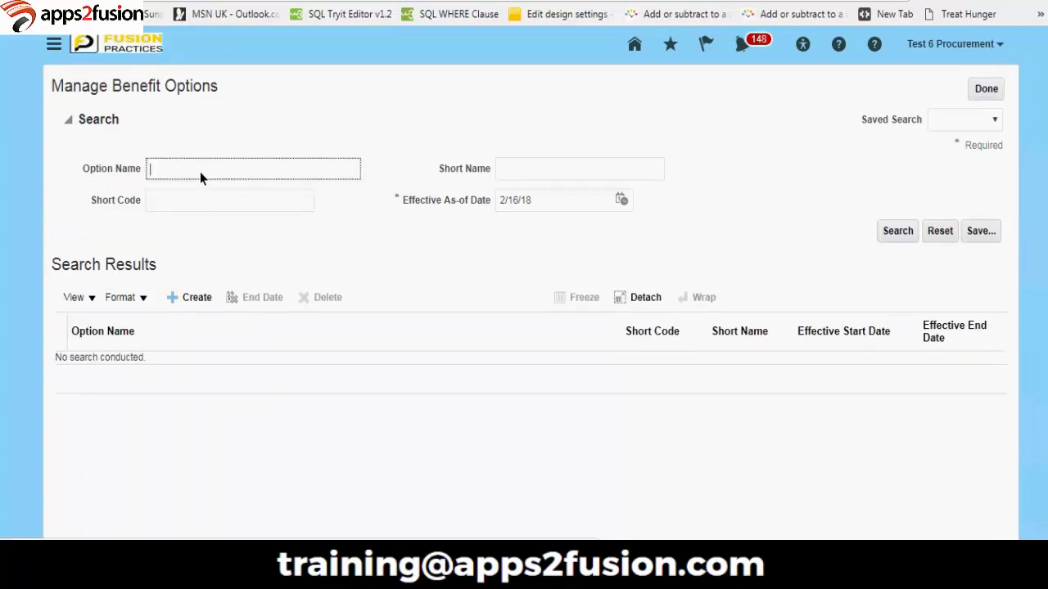
pyautogui.write('%')
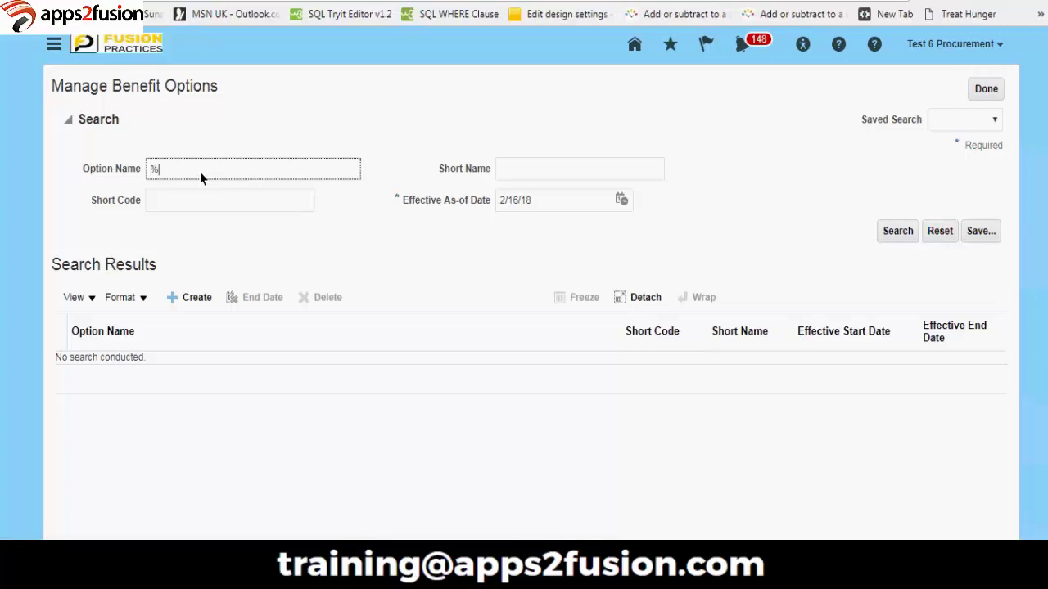
pyautogui.write('Test%')
pyautogui.click(907, 236)
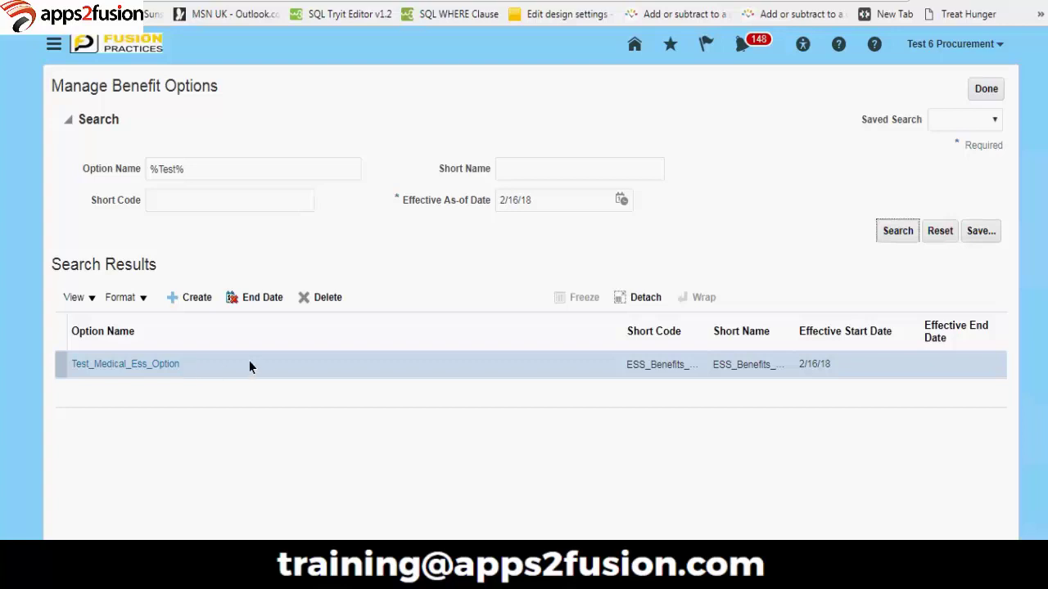
# Step: Reset the option search criteria and finish managing benefit options
pyautogui.click(339, 174)
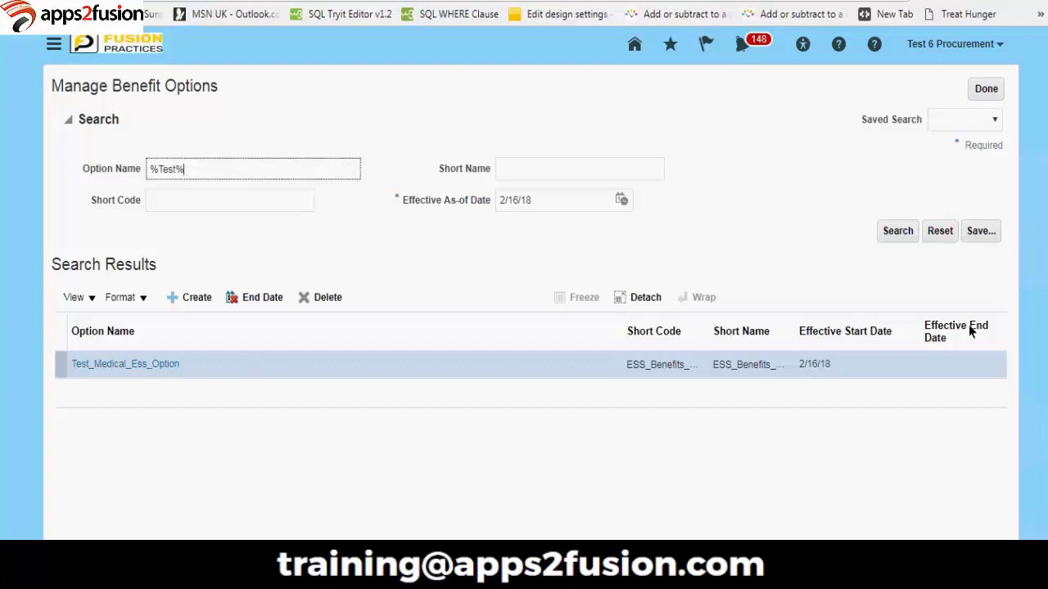
pyautogui.click(949, 239)
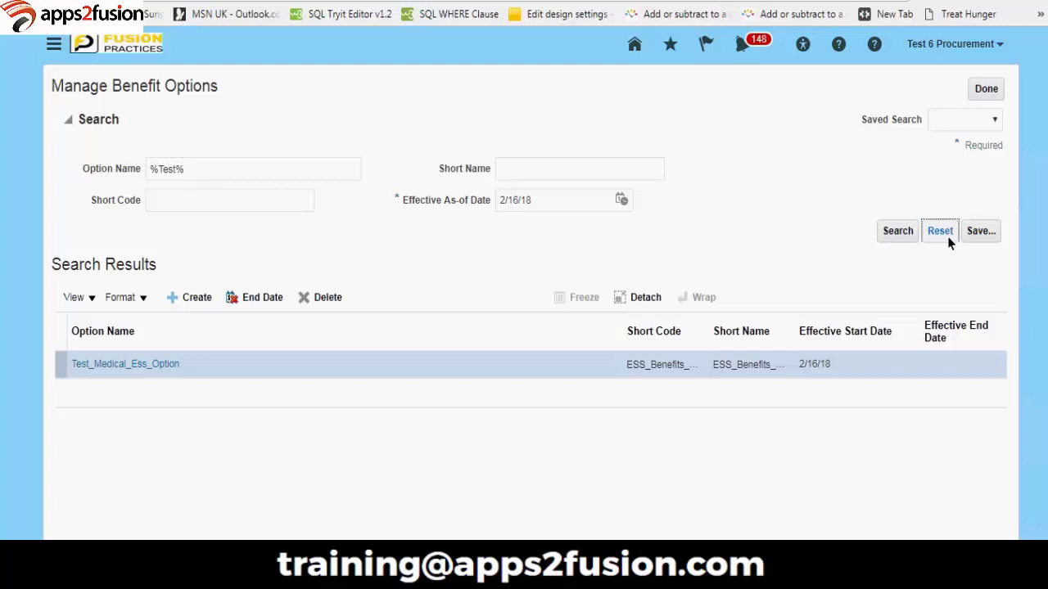
pyautogui.click(985, 91)
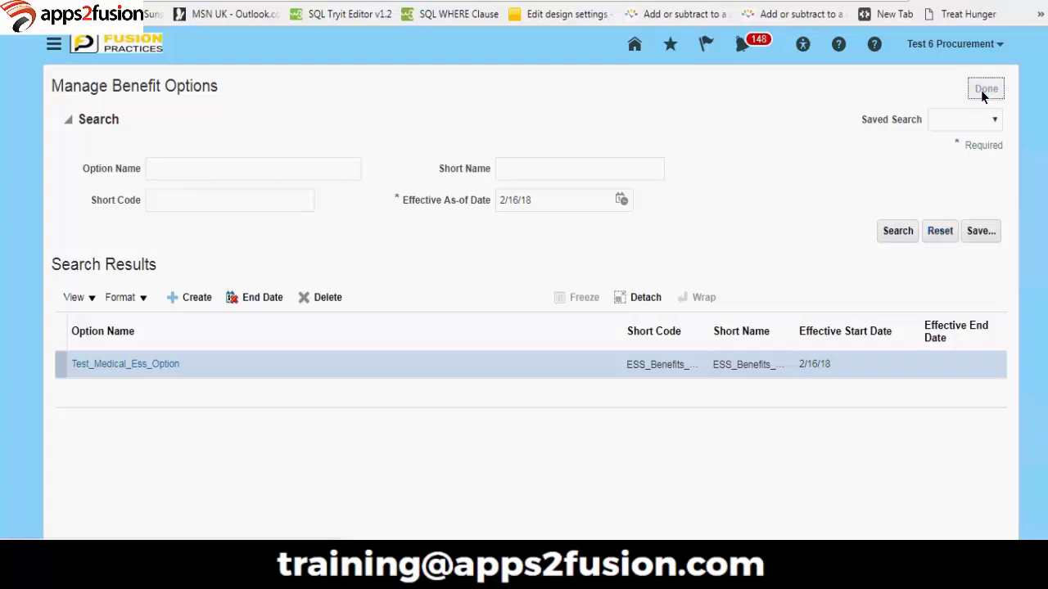